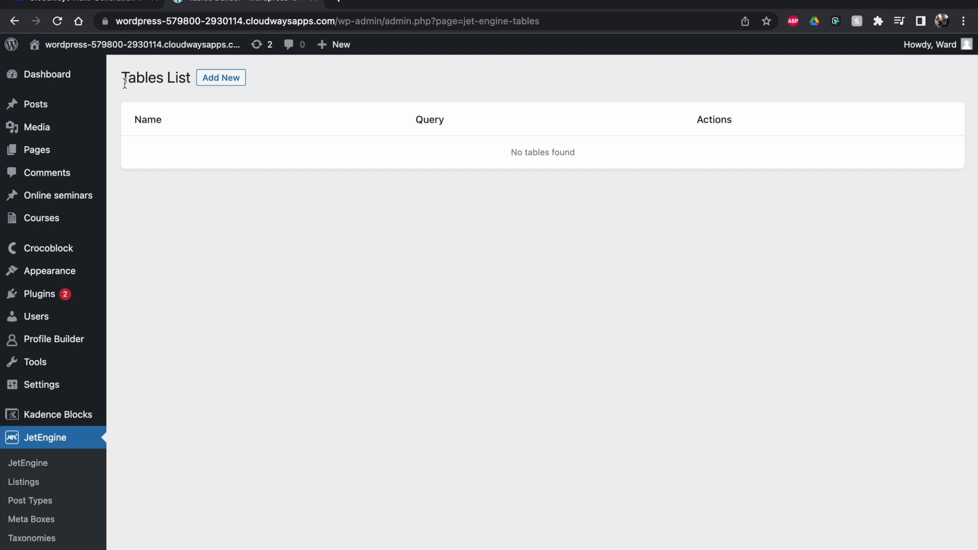
- Review the description, starting date and end date of each of the four courses, from Course number one to Course 4
left_click_drag(124, 83, 164, 86)
left_click(172, 228)
left_click(41, 220)
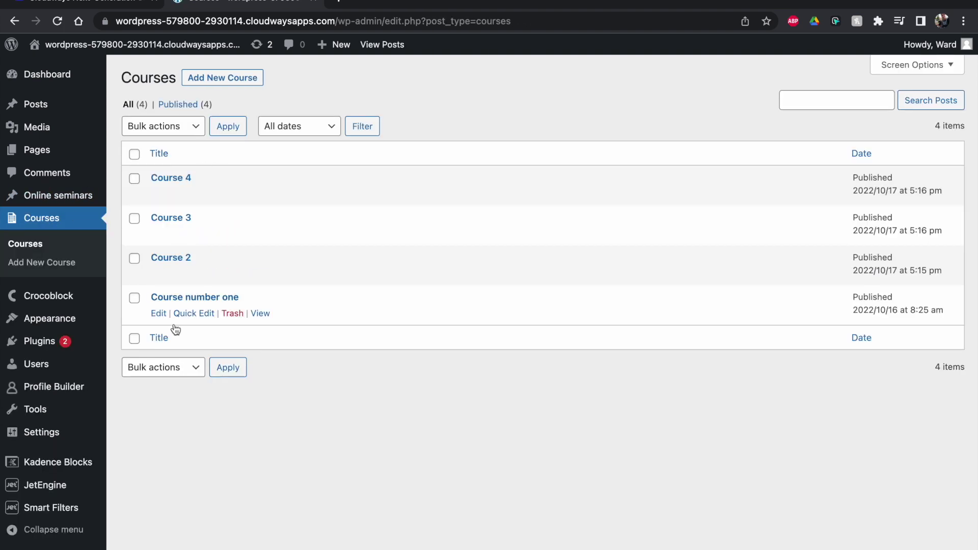
left_click(207, 300)
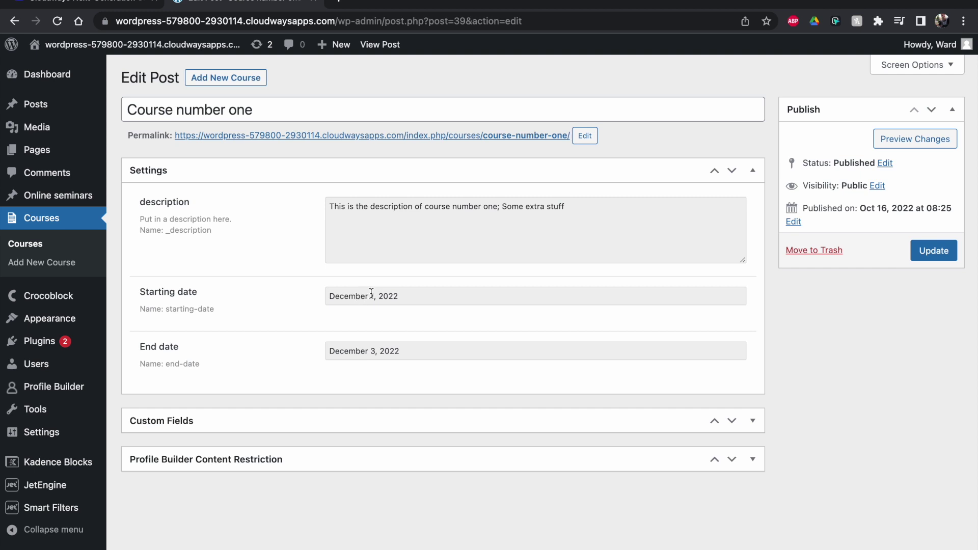
left_click(39, 247)
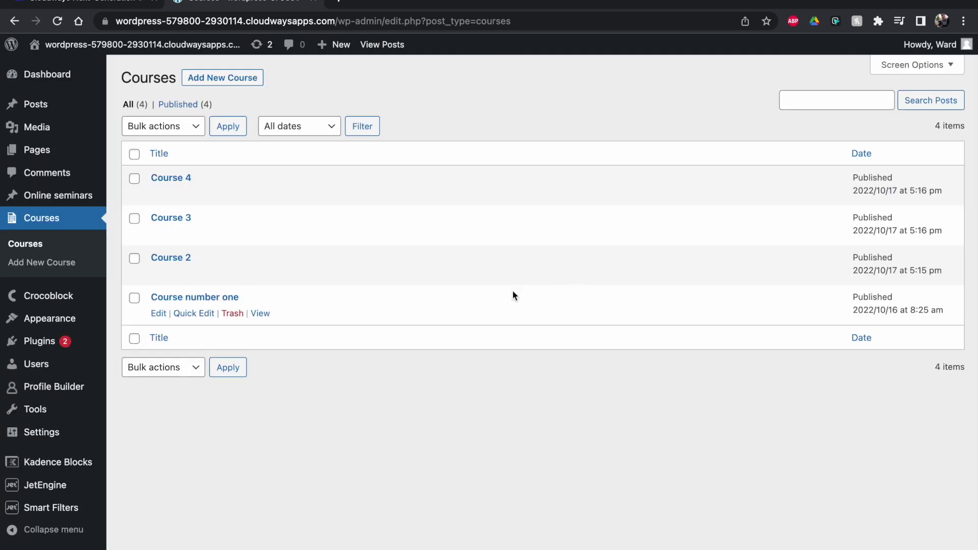
left_click(172, 259)
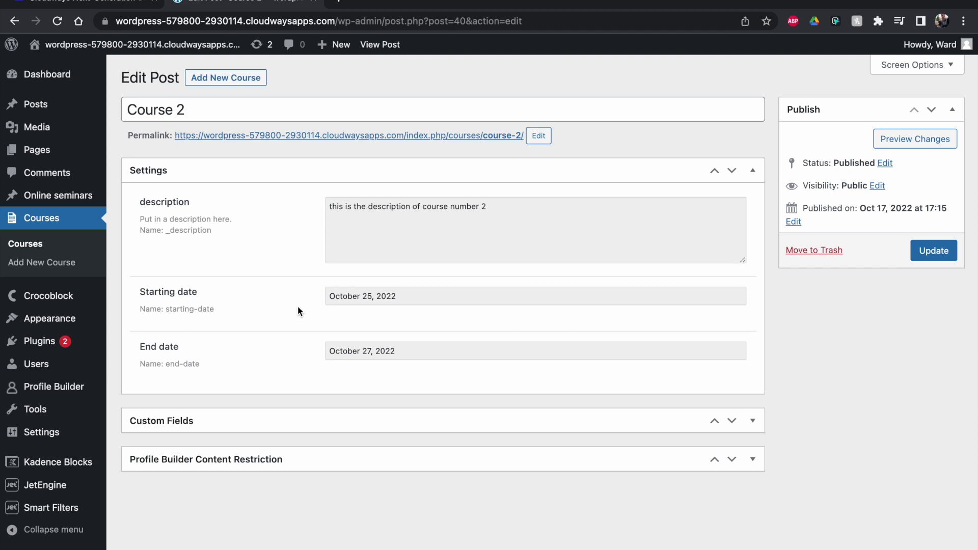
left_click(28, 219)
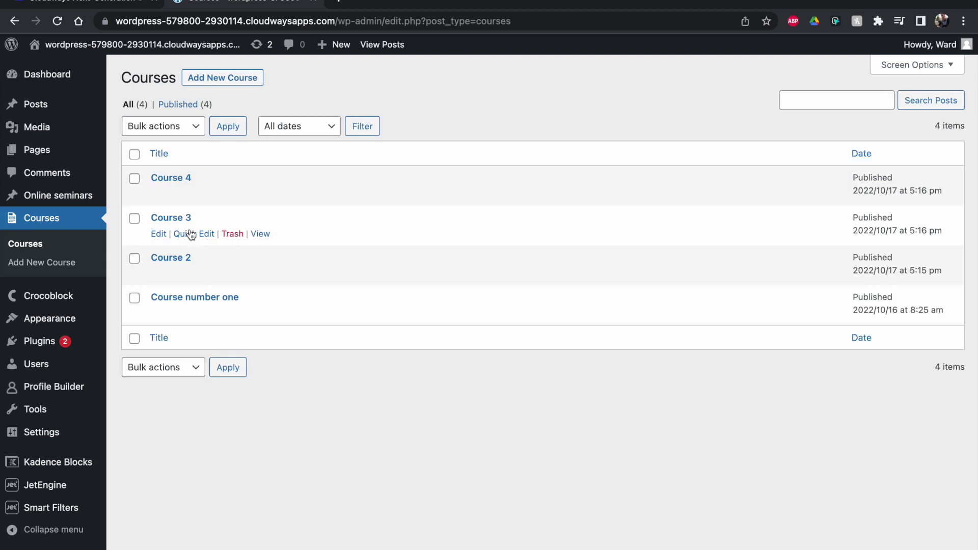
left_click(181, 218)
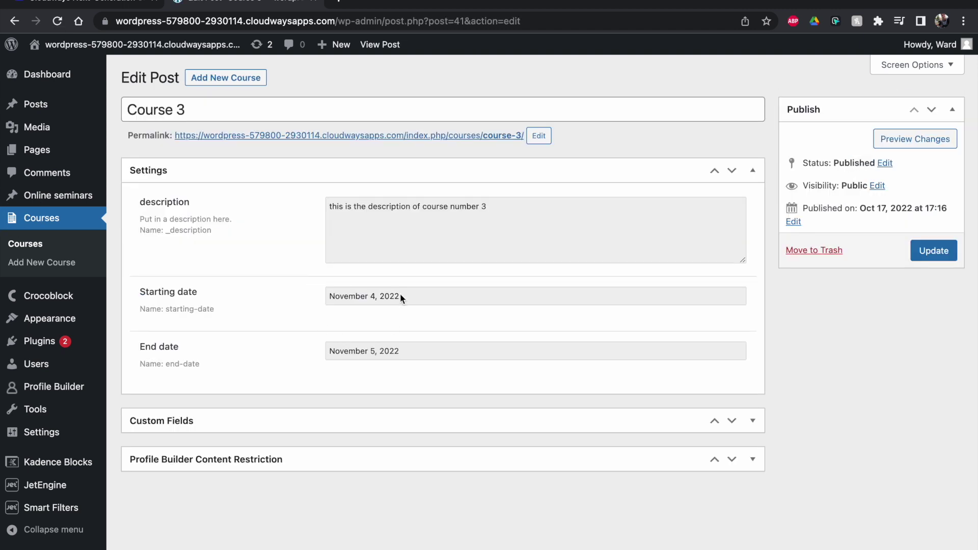
left_click(47, 226)
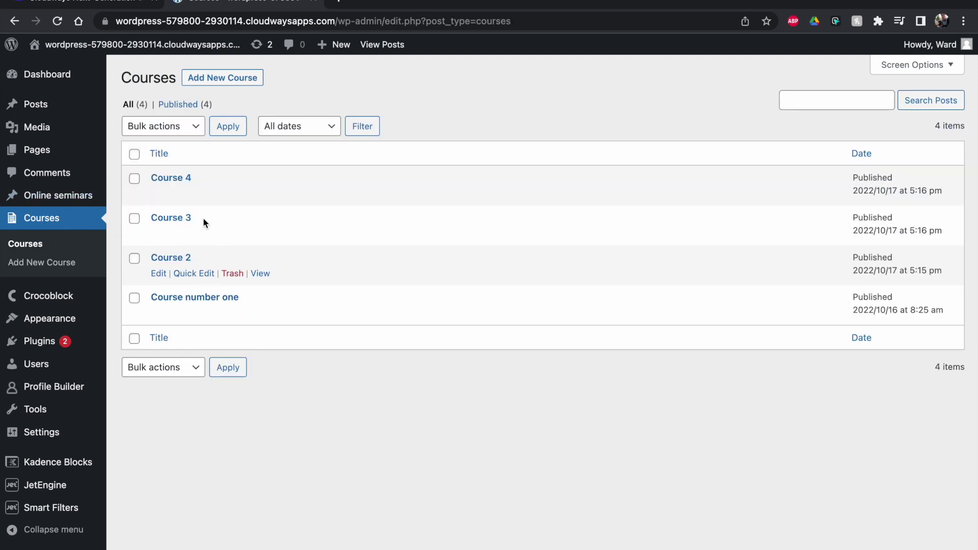
left_click(189, 178)
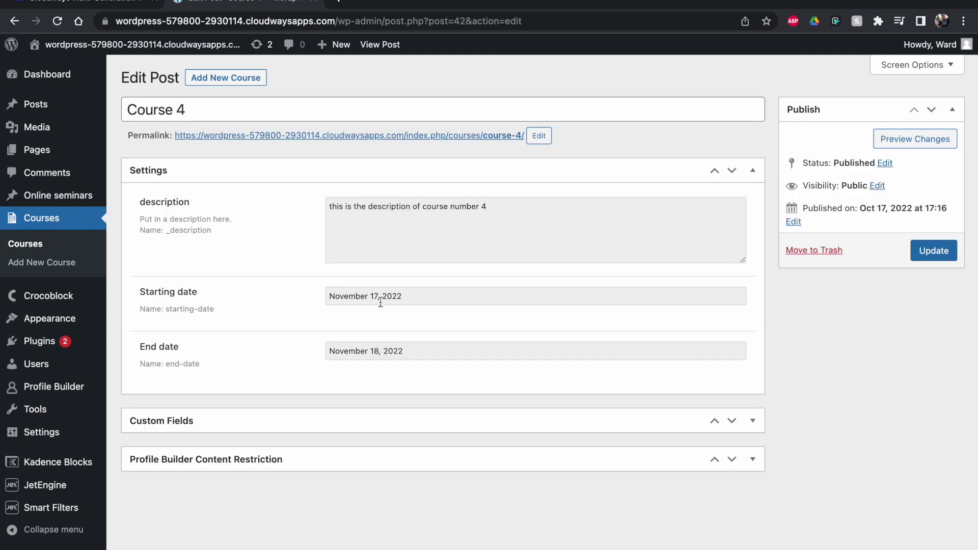
left_click(60, 220)
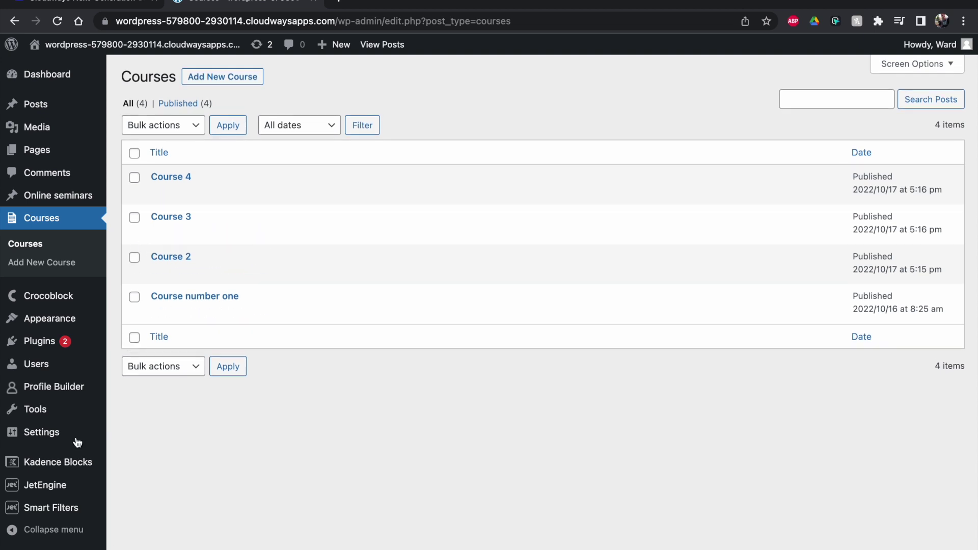
- Look over JetEngine's default and external modules, and open the Course list query for editing
left_click(38, 488)
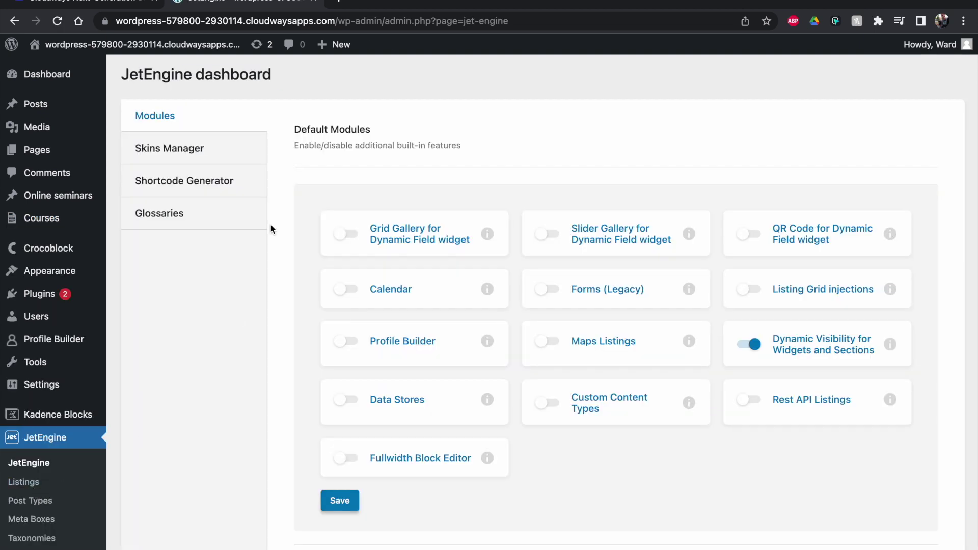
scroll(655, 438, "down", 5)
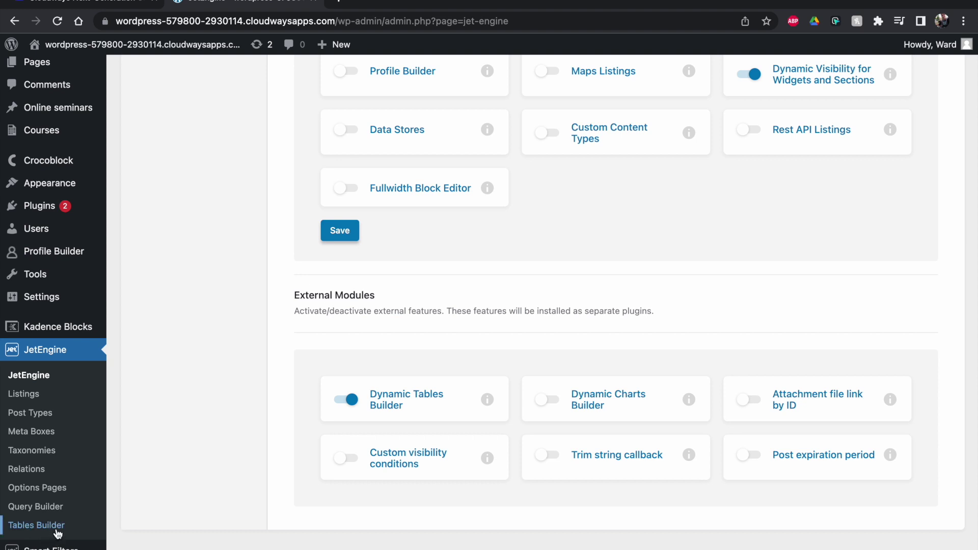
left_click(40, 510)
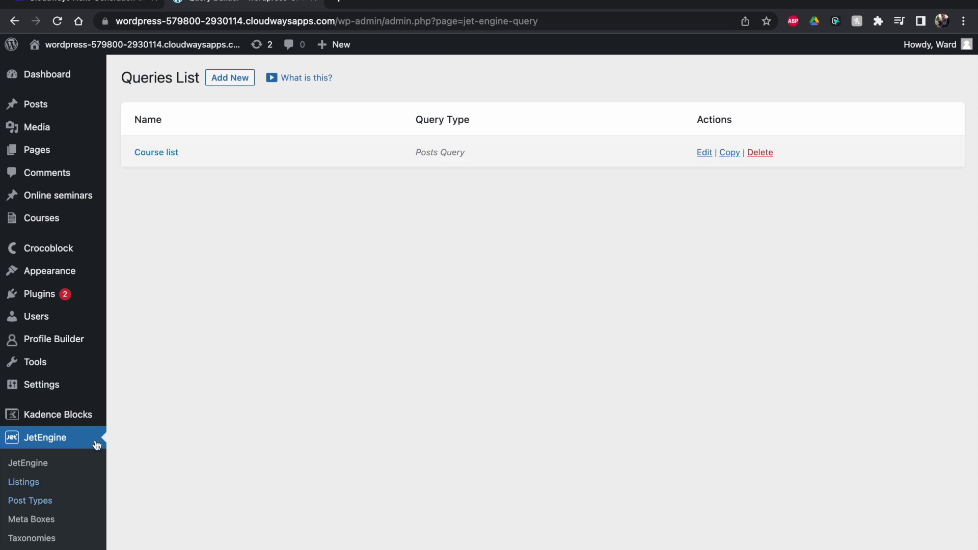
left_click(158, 151)
- Turn off the results preview of the Course list query and look through the available query types, keeping Posts Query
left_click(466, 170)
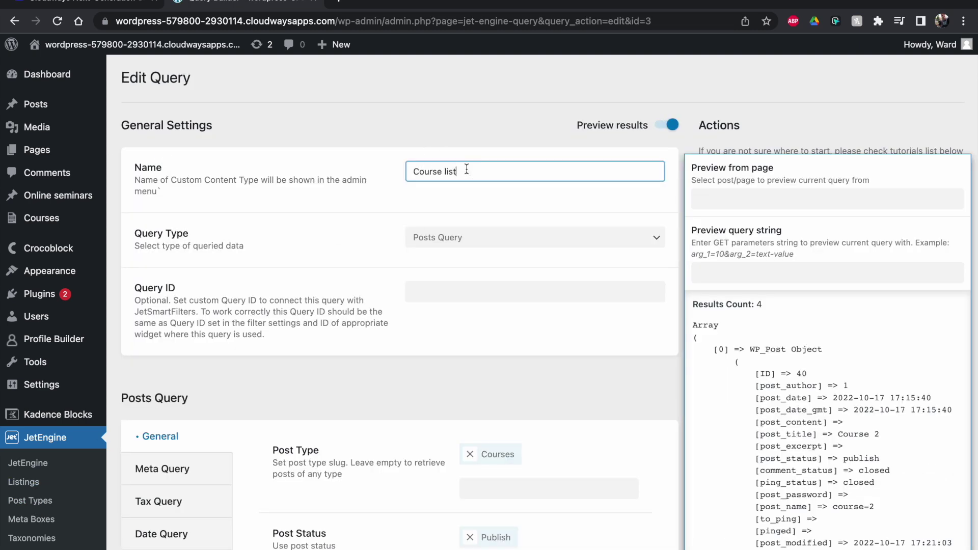
left_click(668, 136)
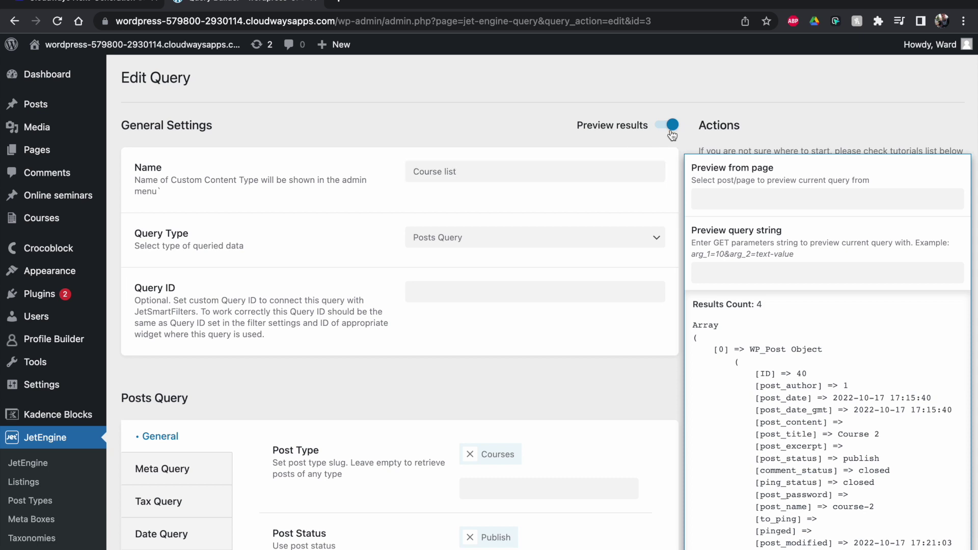
left_click(671, 126)
left_click(492, 177)
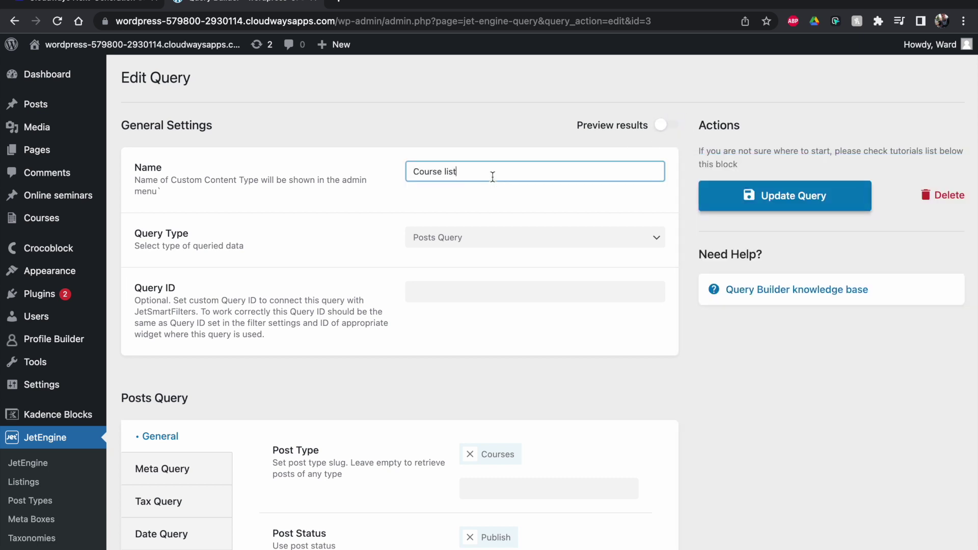
left_click(430, 201)
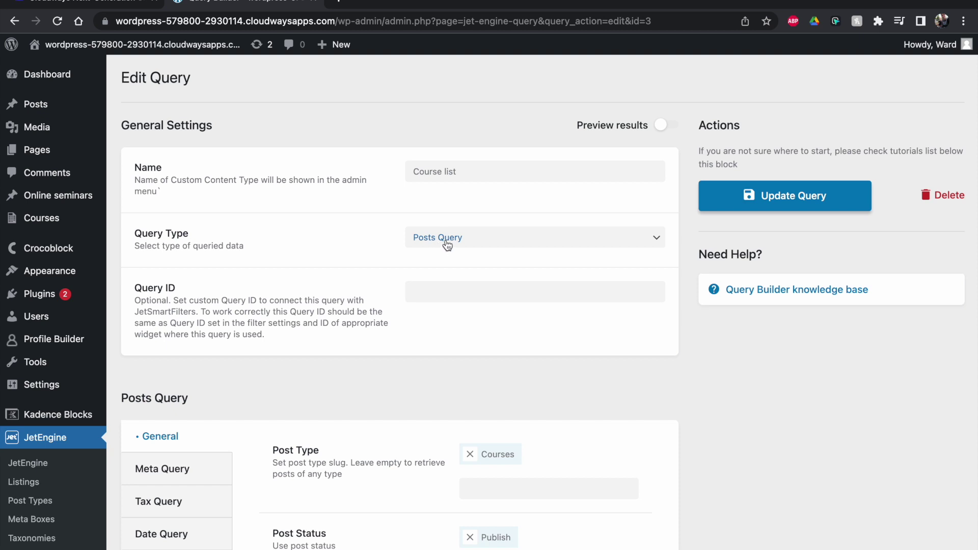
mouse_move(41, 225)
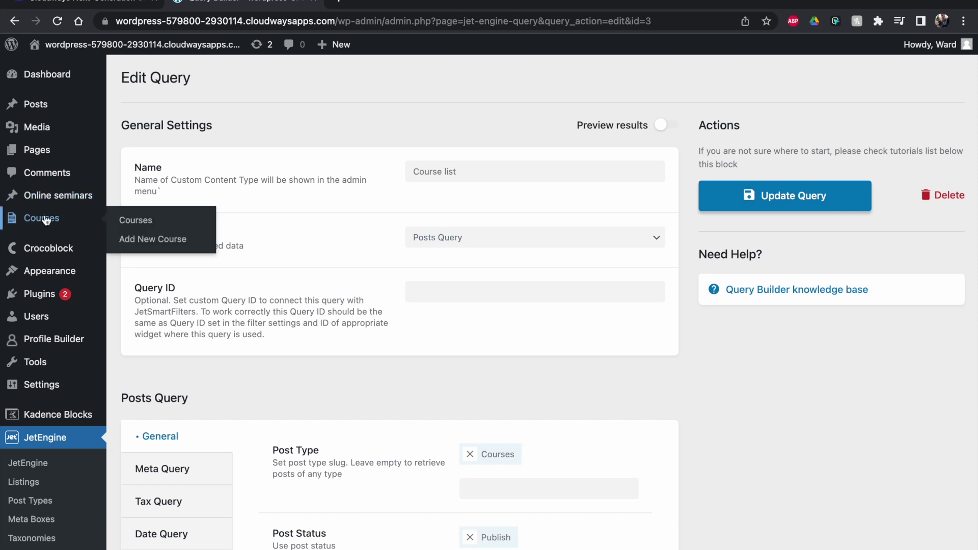
left_click(430, 237)
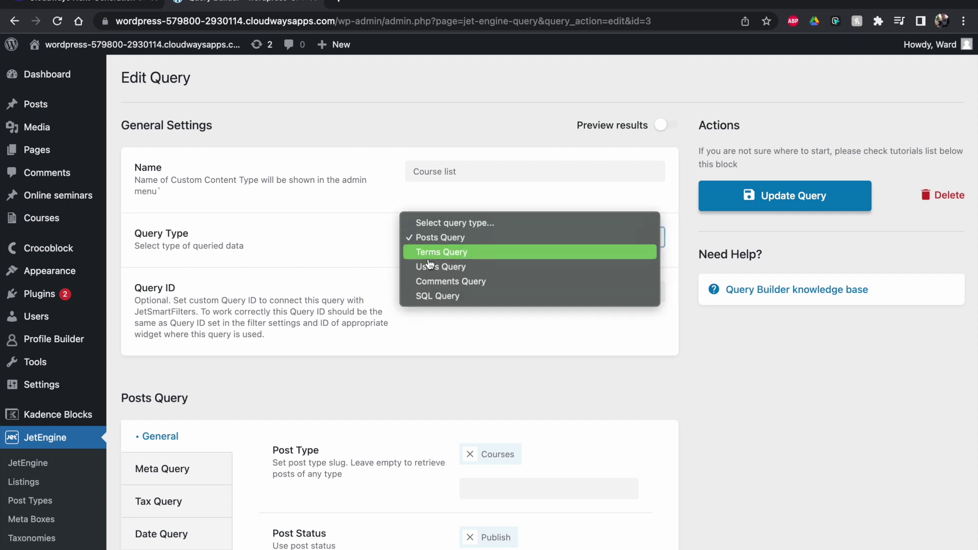
left_click(359, 258)
- Remove the Courses post type from the posts query and select Courses again as its post type
scroll(339, 285, "down", 5)
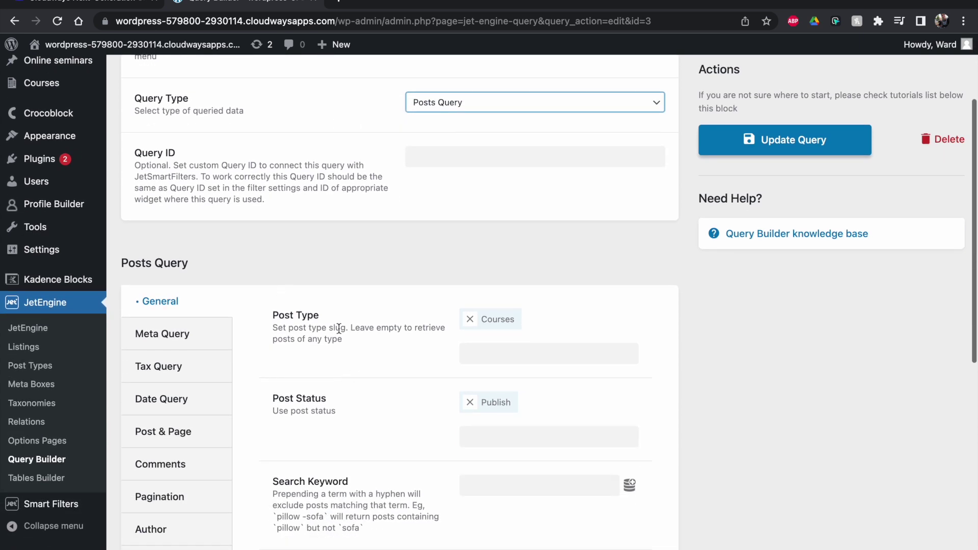
left_click(470, 320)
left_click(471, 328)
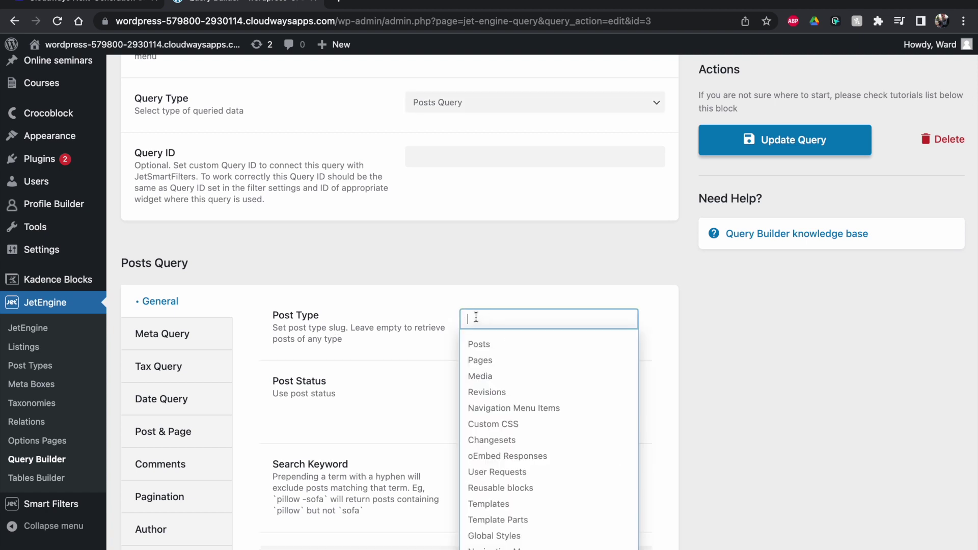
scroll(494, 374, "down", 3)
scroll(494, 375, "down", 2)
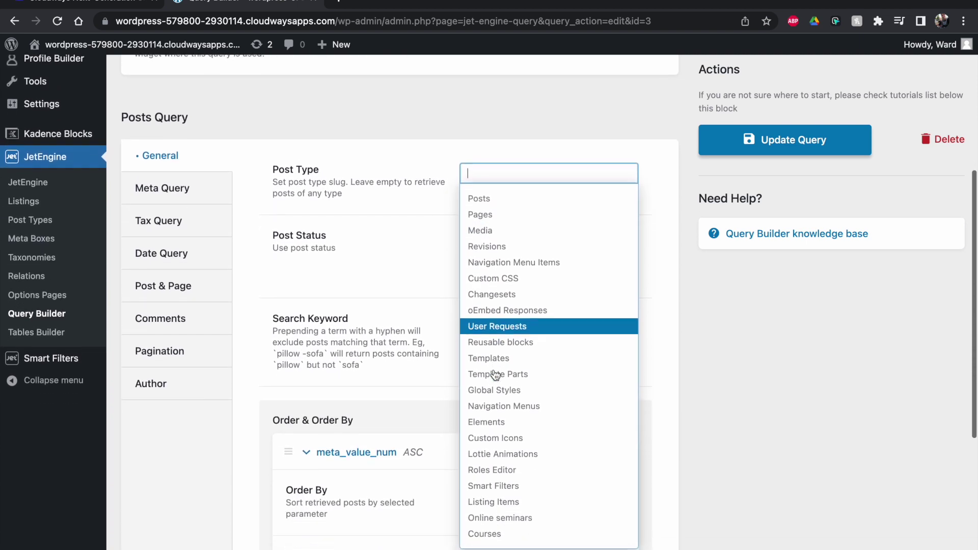
left_click(481, 528)
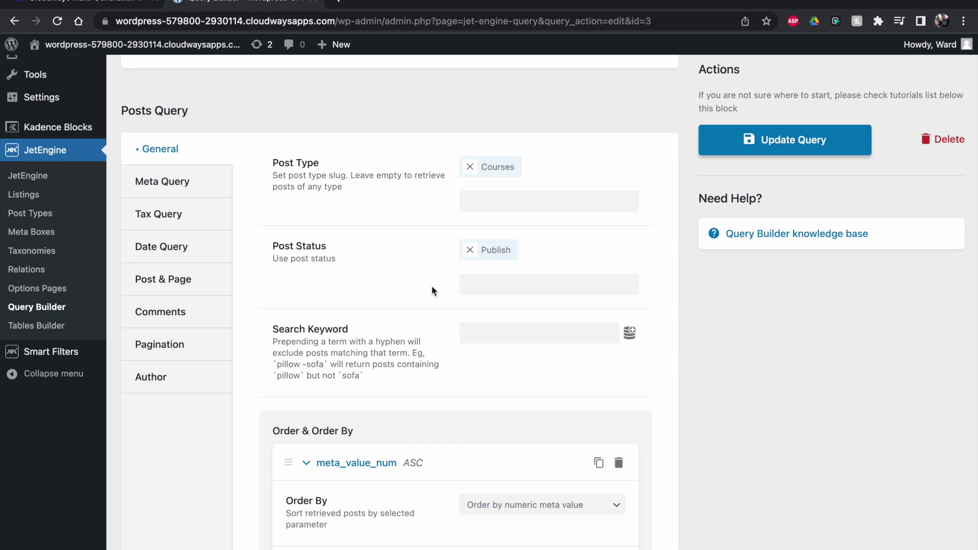
- Delete the existing meta_value_num sorting parameter from the query's Order & Order By settings
scroll(432, 285, "down", 3)
scroll(432, 287, "up", 1)
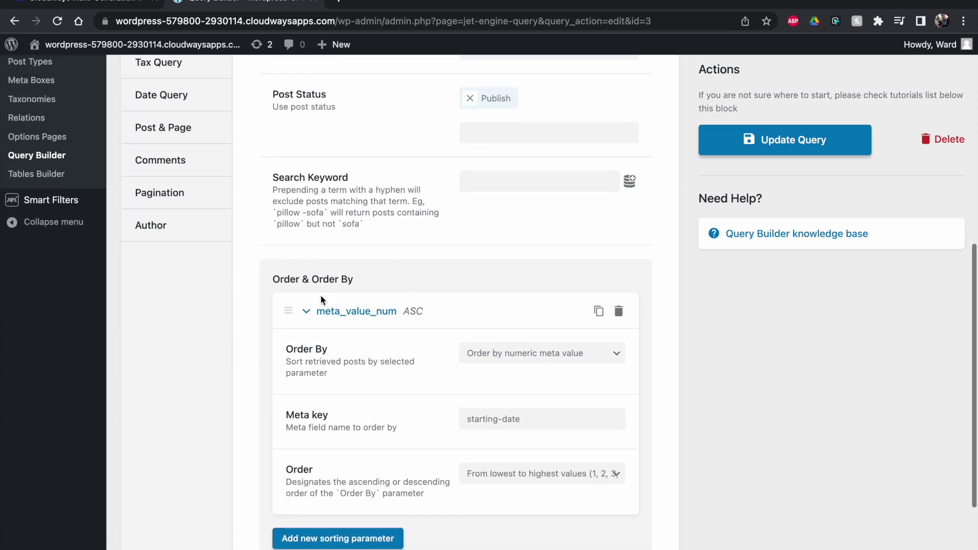
left_click_drag(273, 279, 353, 279)
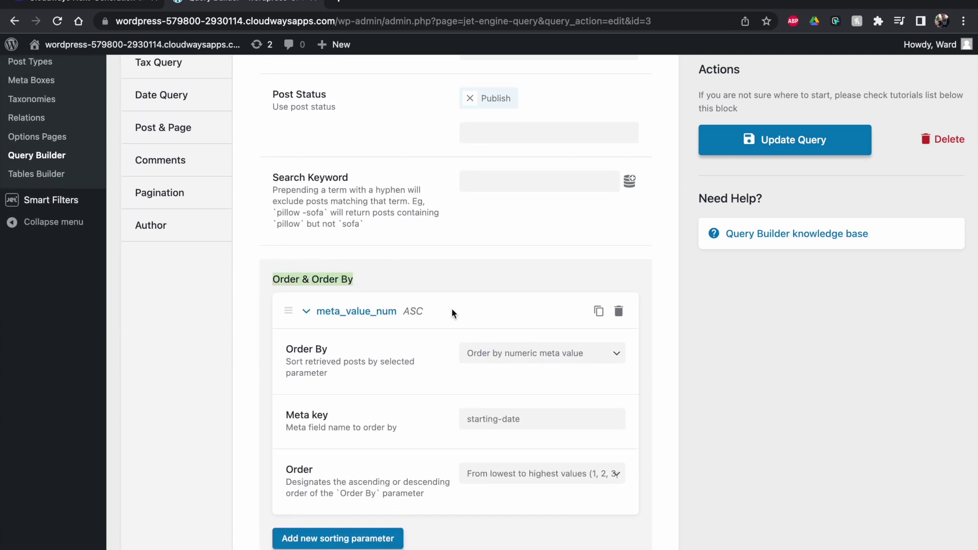
left_click(618, 312)
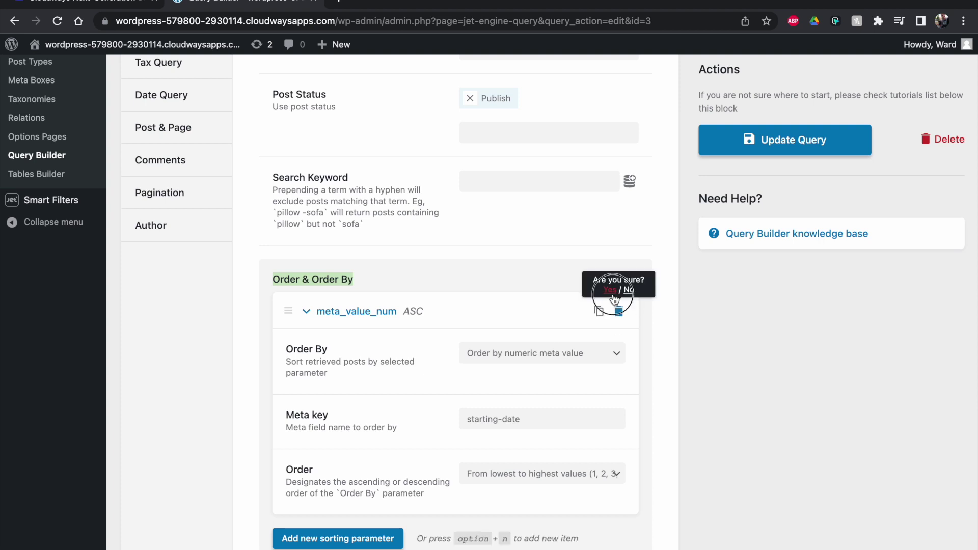
left_click(610, 290)
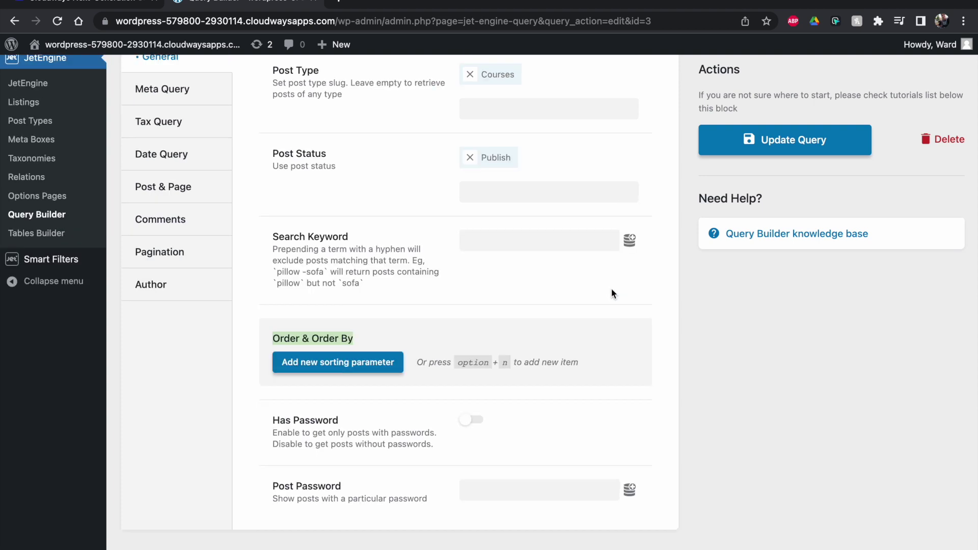
- Add a new sorting parameter to the query and set it to order by numeric meta value
left_click(381, 334)
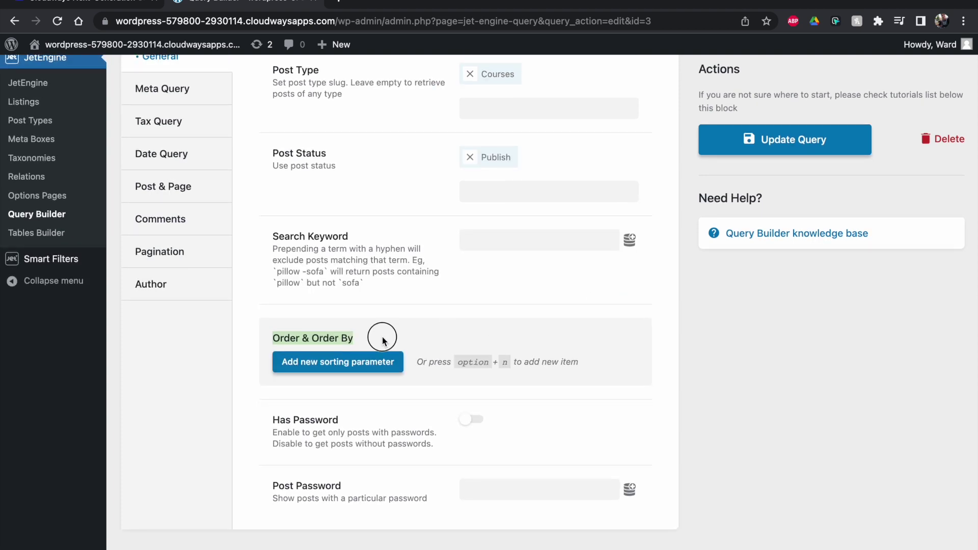
left_click(367, 363)
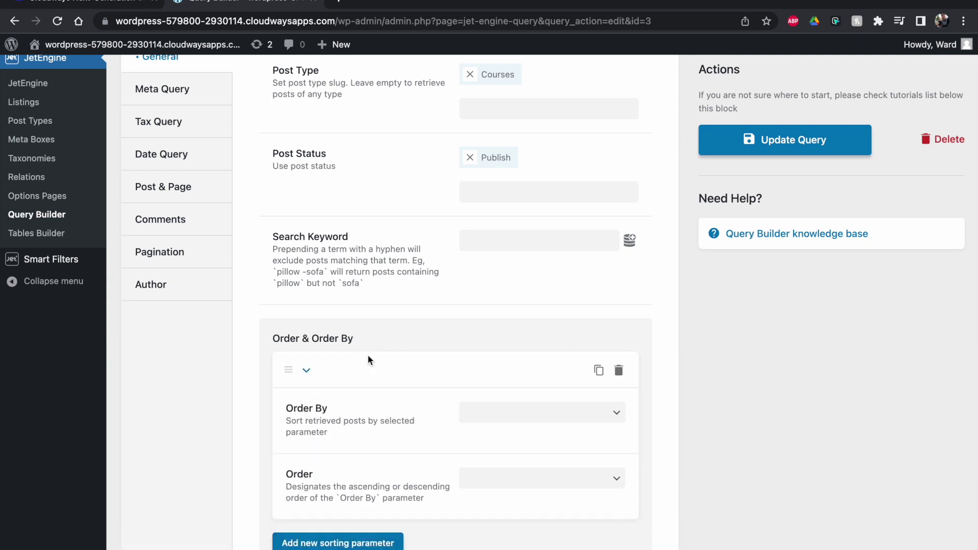
left_click(471, 412)
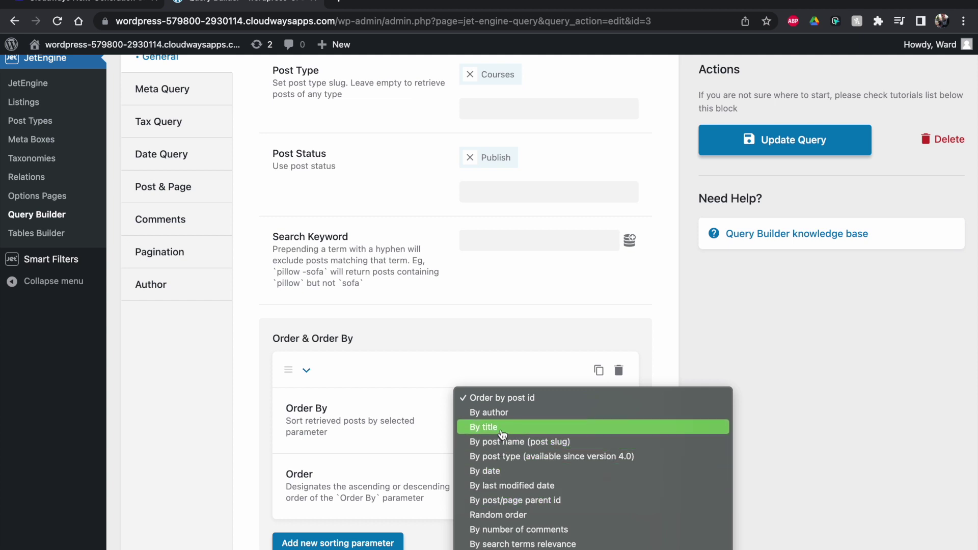
scroll(502, 433, "down", 3)
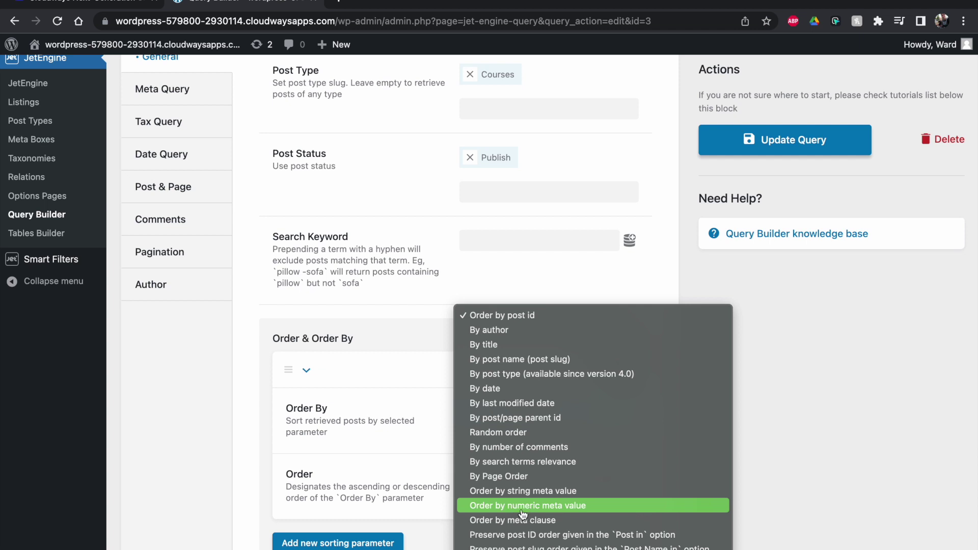
left_click(559, 509)
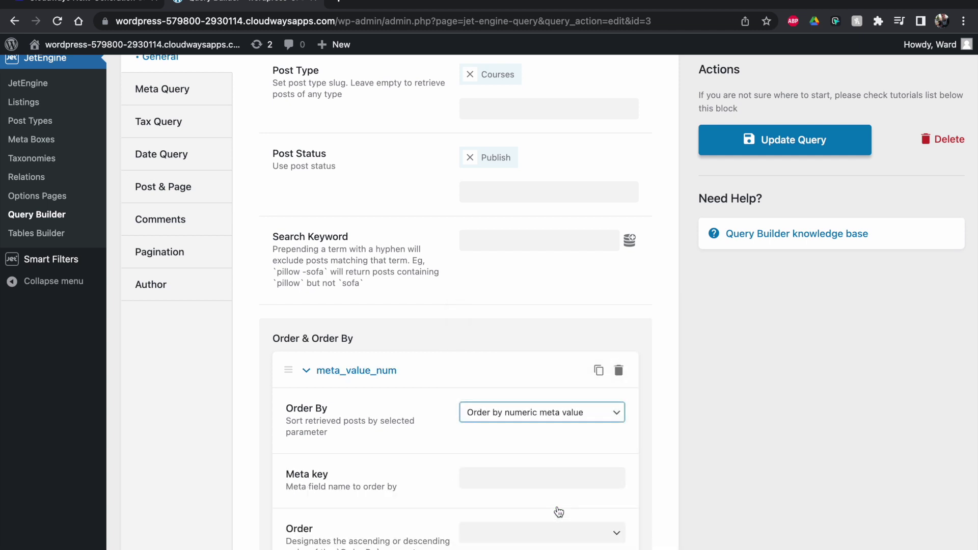
- Turn on the query's results preview and examine the order in which the courses are returned
scroll(520, 424, "up", 3)
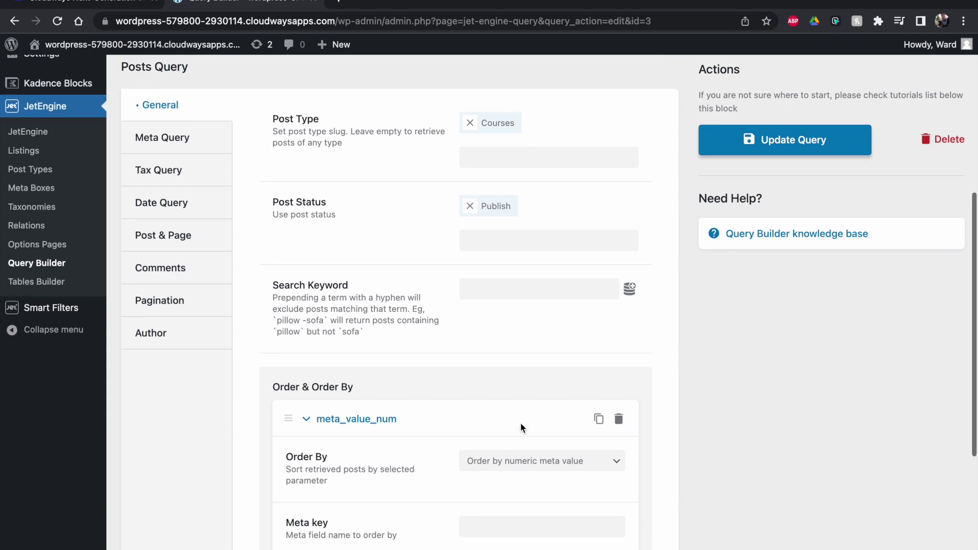
scroll(520, 423, "up", 5)
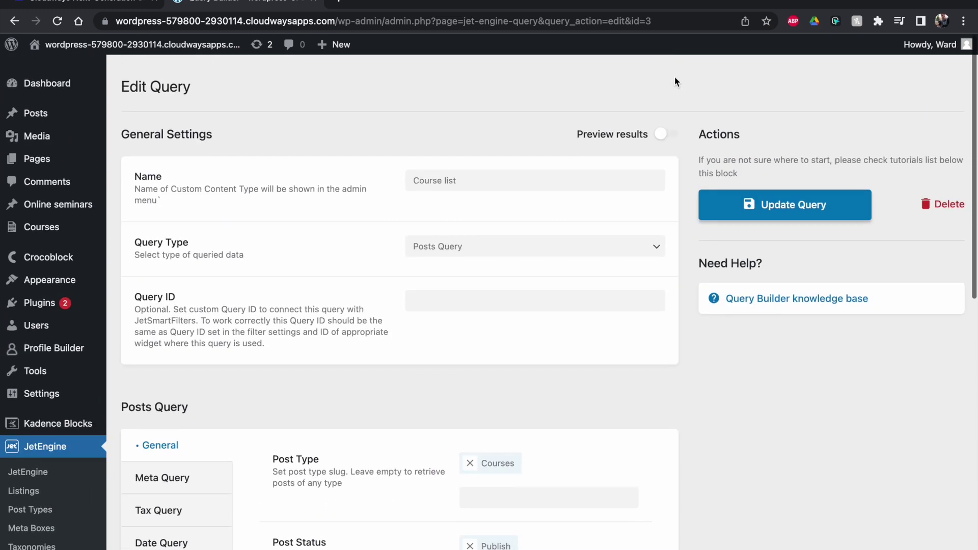
left_click(660, 127)
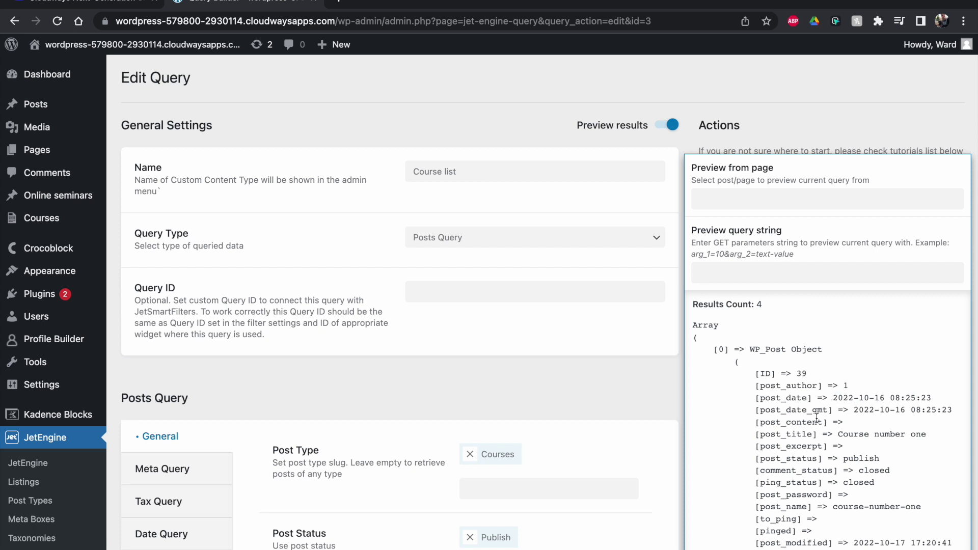
scroll(866, 438, "down", 5)
scroll(857, 434, "down", 2)
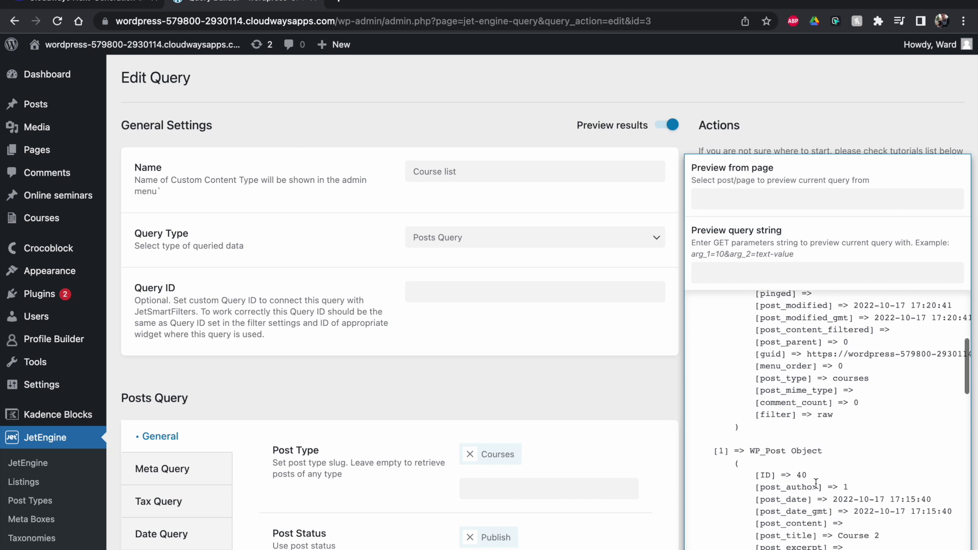
- Set the meta key of the query's numeric meta value sorting parameter to starting-date
scroll(861, 505, "down", 7)
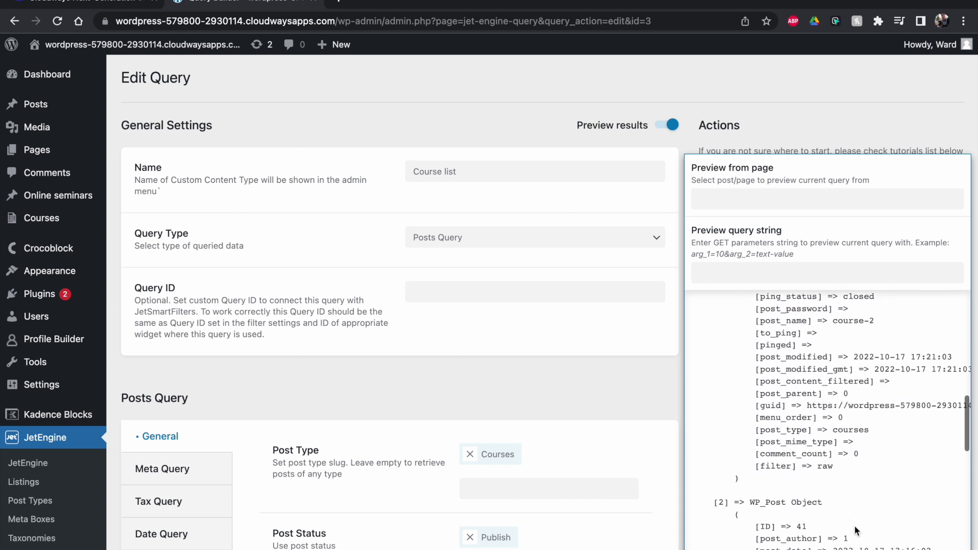
scroll(863, 428, "up", 5)
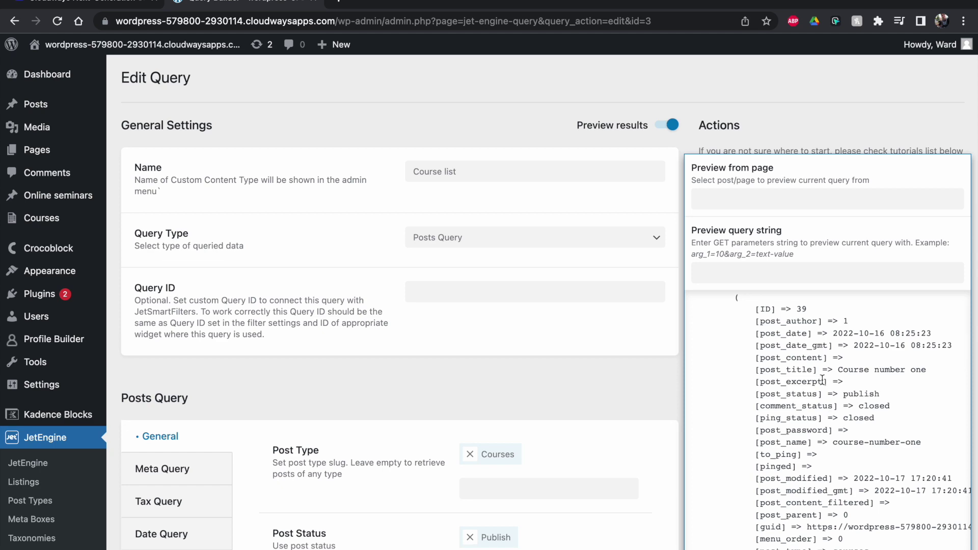
scroll(810, 394, "down", 1)
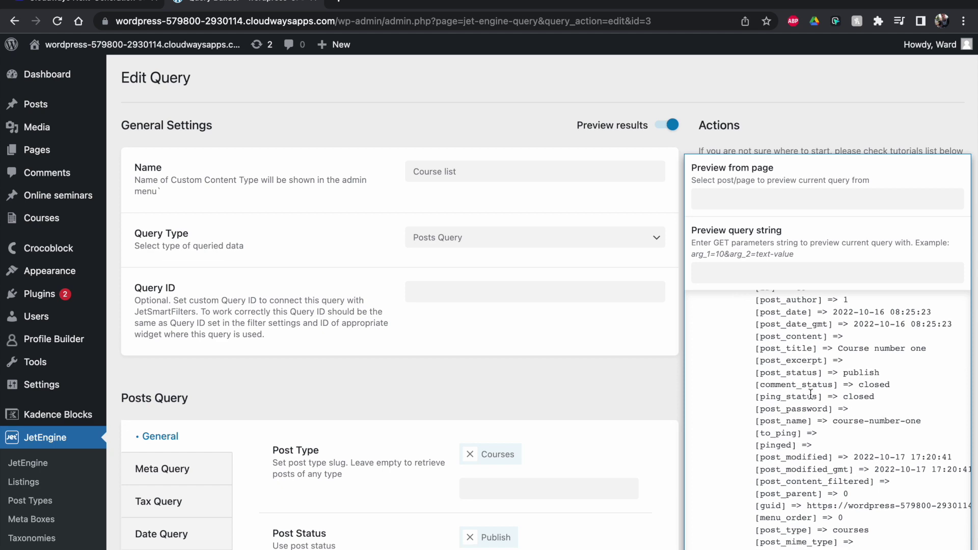
scroll(605, 294, "down", 8)
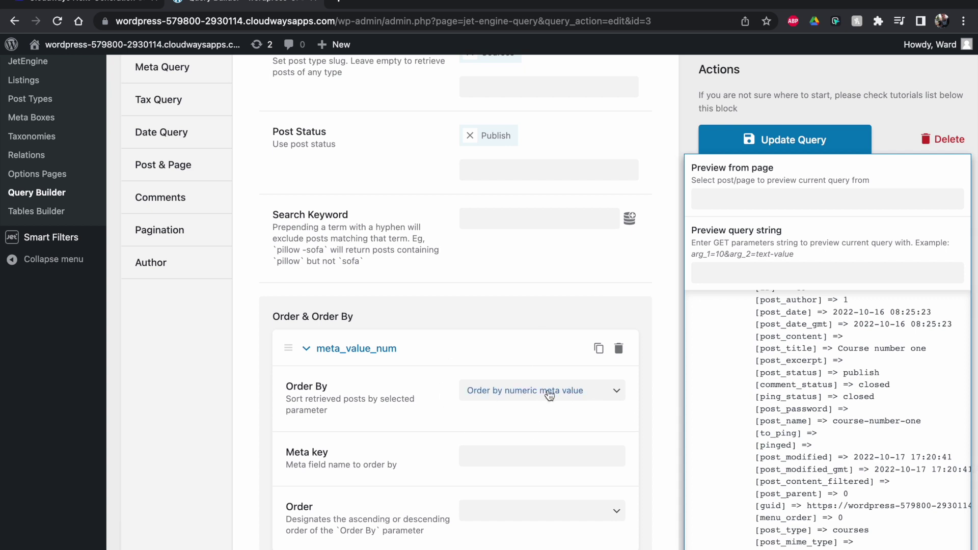
left_click(498, 462)
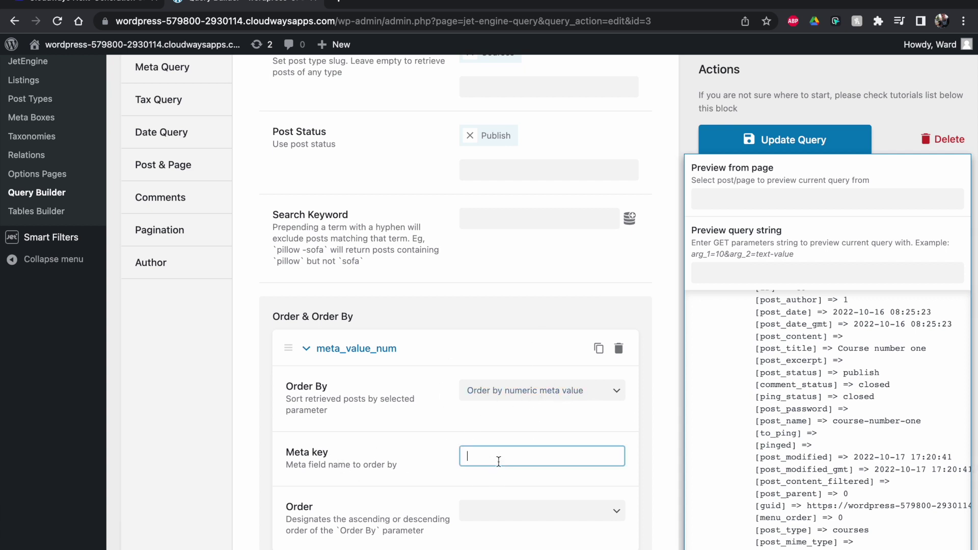
type("starting-date")
left_click(423, 471)
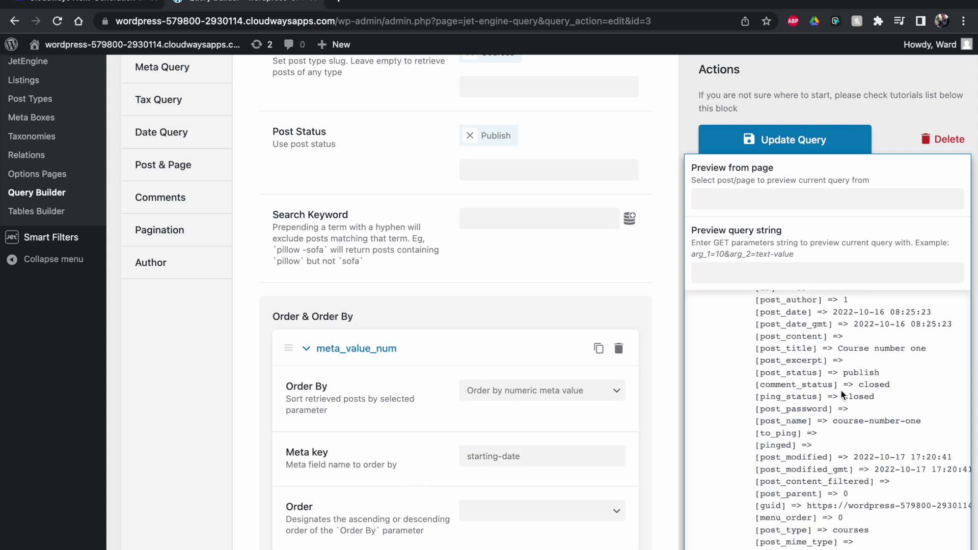
- Set the sorting parameter's order to From lowest to highest values (1, 2, 3; a, b, c)
scroll(841, 390, "up", 3)
scroll(841, 408, "down", 1)
left_click(559, 511)
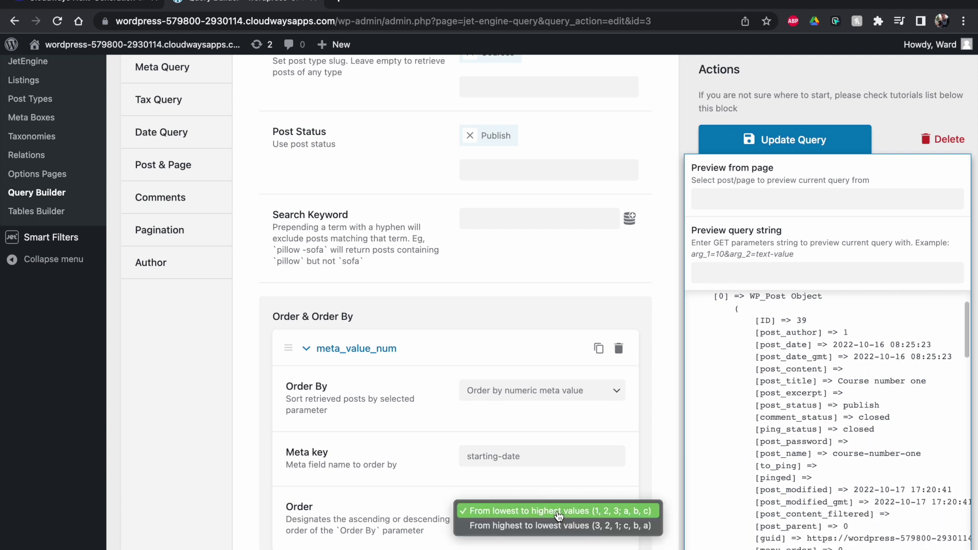
left_click(553, 510)
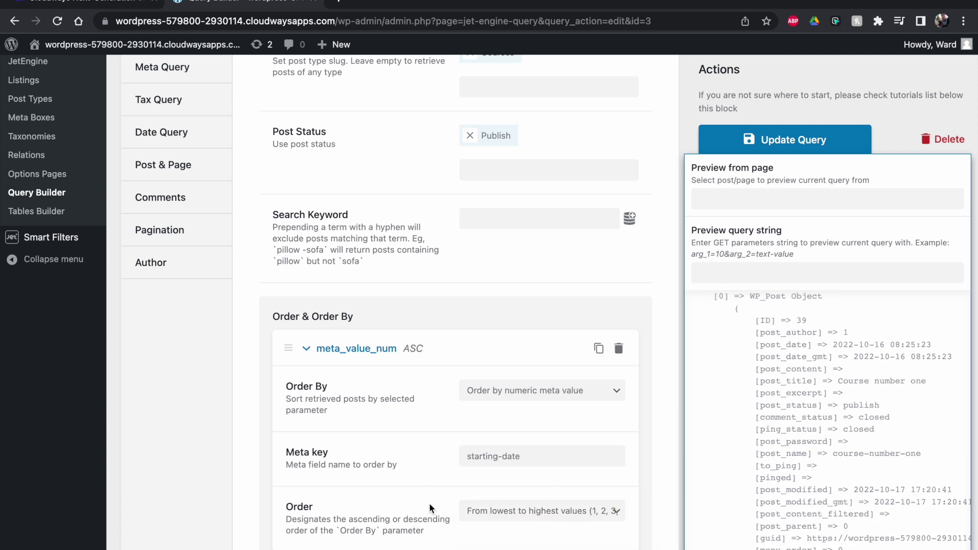
- Examine the order in which the preview results return the courses with the ascending starting-date sorting
scroll(812, 362, "up", 1)
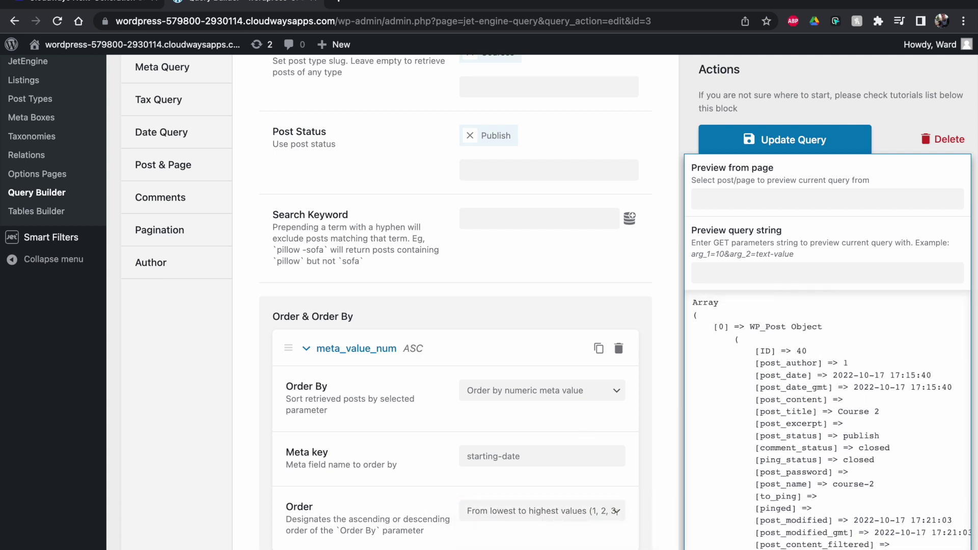
scroll(794, 375, "up", 1)
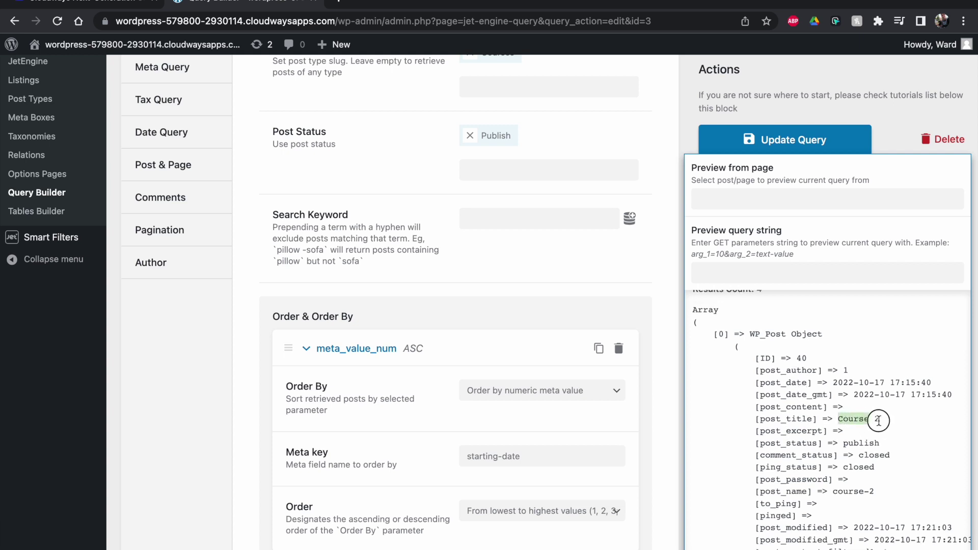
scroll(887, 419, "down", 5)
scroll(887, 420, "down", 5)
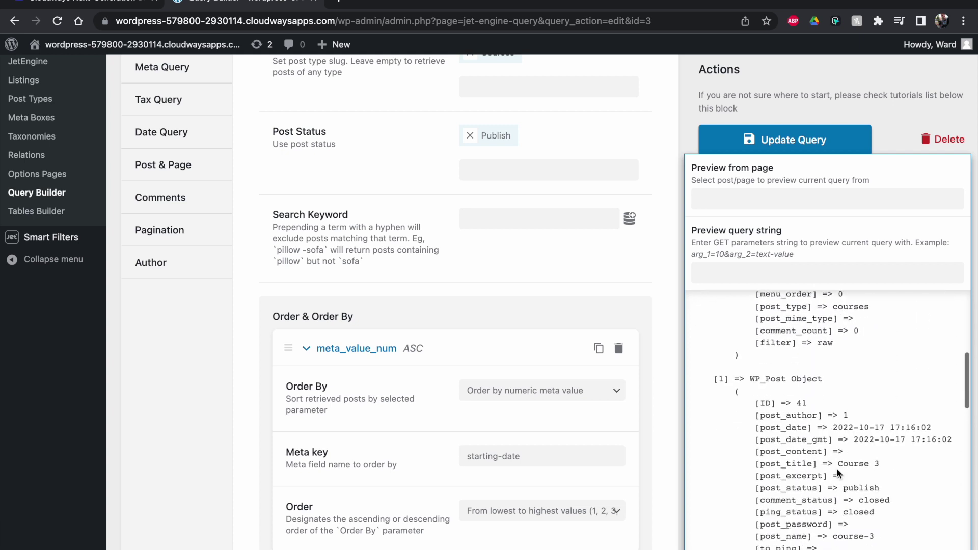
scroll(882, 464, "down", 6)
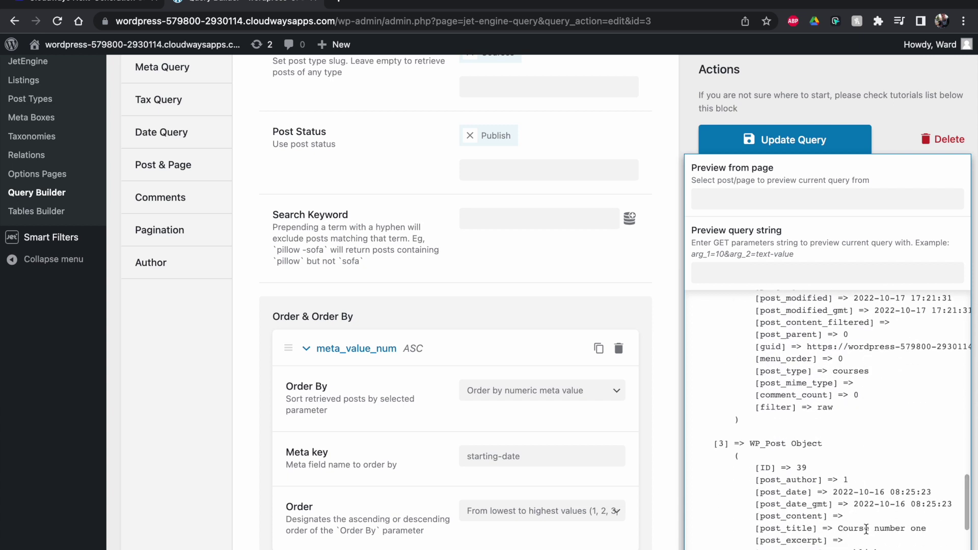
scroll(891, 521, "up", 9)
scroll(891, 521, "up", 2)
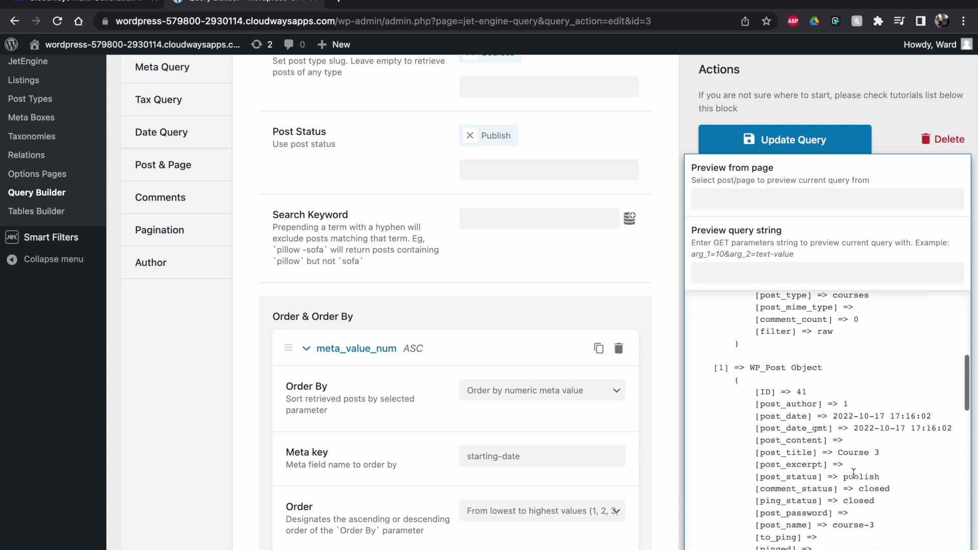
scroll(879, 471, "up", 8)
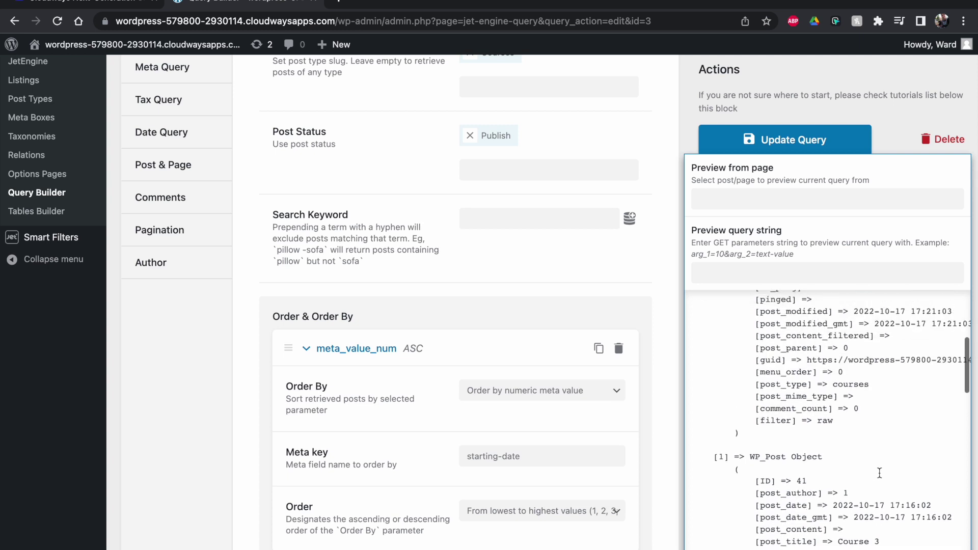
- Save the updated query and review the meta key in its Order & Order By settings
left_click(814, 145)
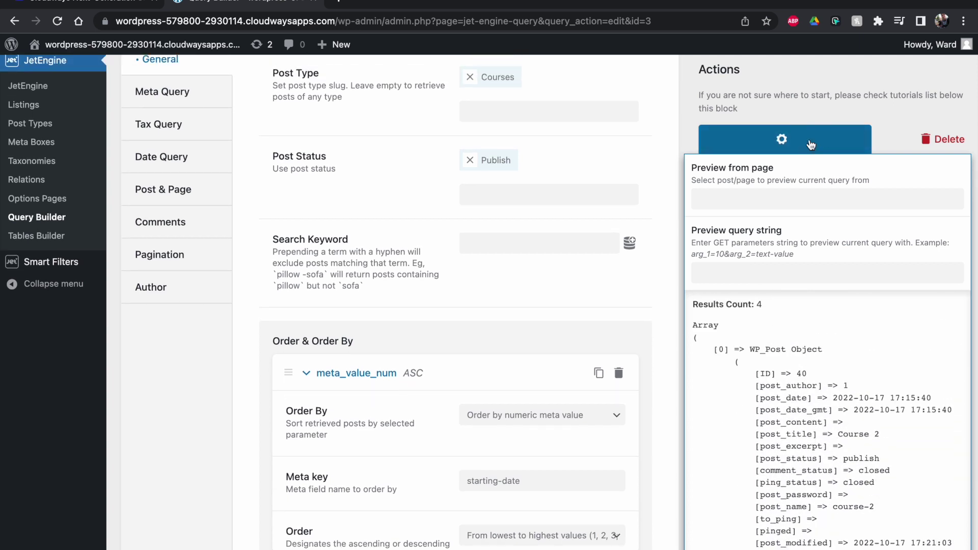
scroll(486, 337, "down", 3)
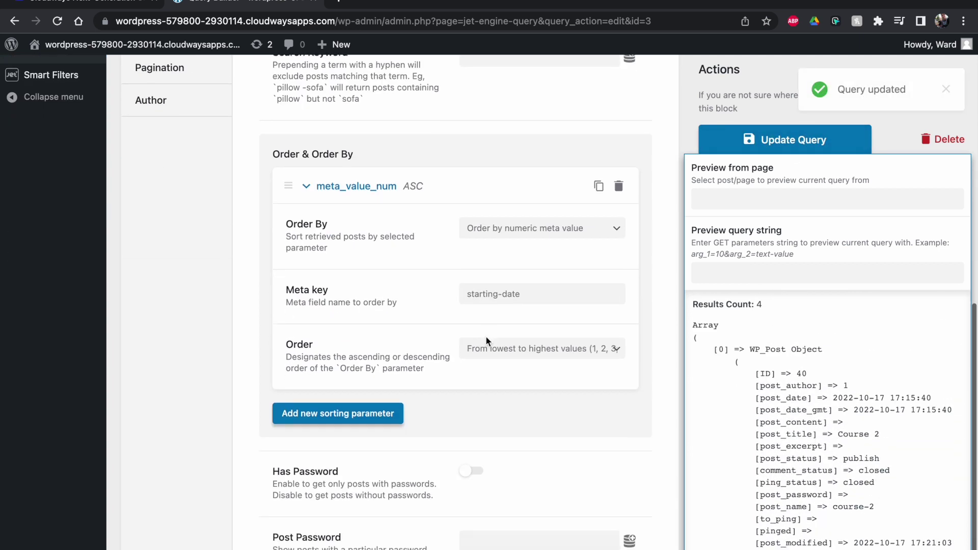
scroll(579, 157, "up", 1)
scroll(549, 120, "up", 2)
scroll(508, 402, "down", 3)
left_click_drag(471, 369, 521, 370)
left_click(521, 370)
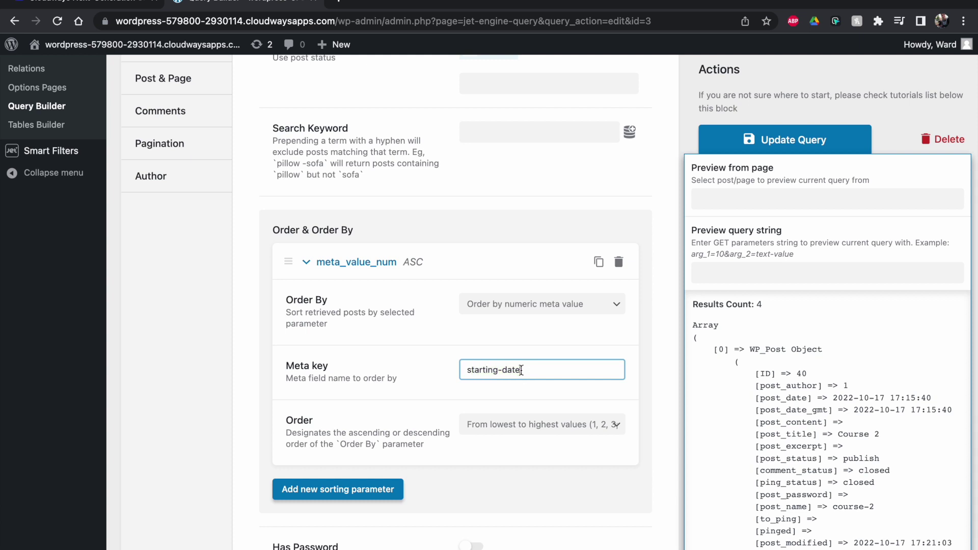
scroll(357, 408, "up", 4)
scroll(351, 479, "down", 3)
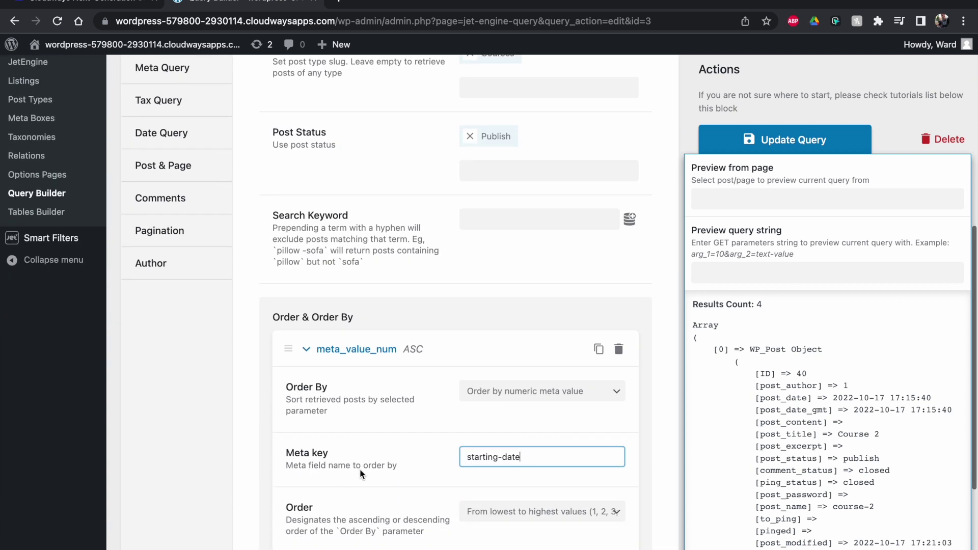
- Open JetEngine's Post Types in a separate browser page, edit the Courses post type and expand its Starting date meta field
scroll(143, 341, "up", 4)
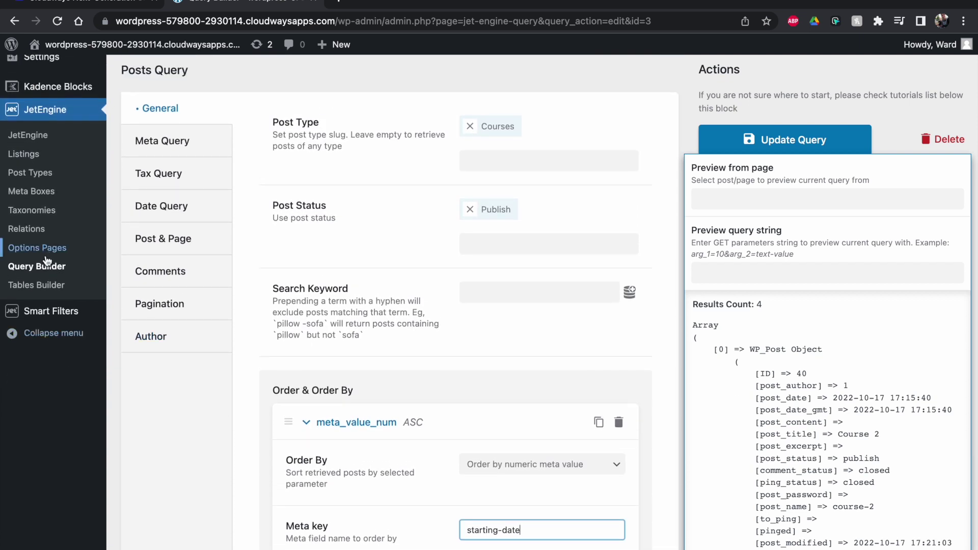
right_click(30, 183)
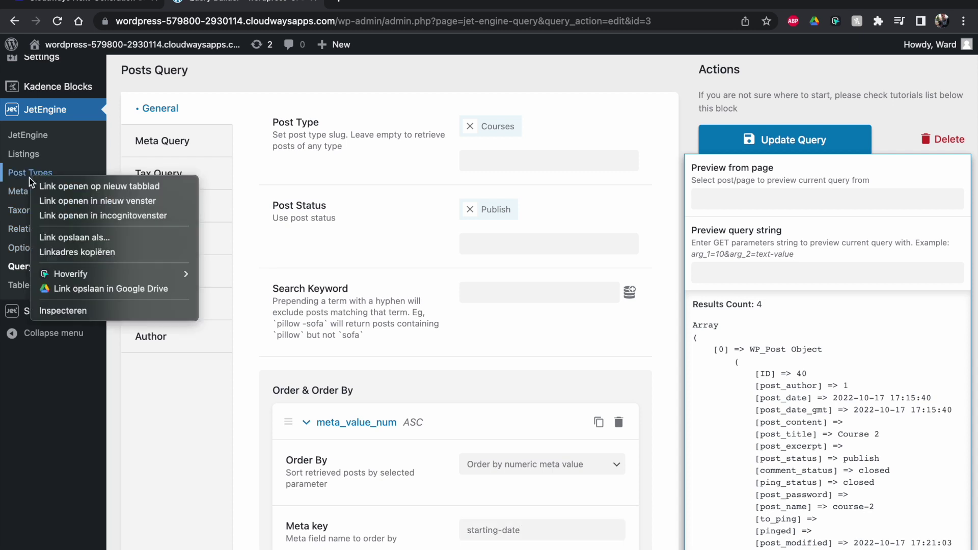
left_click(35, 187)
left_click(388, 16)
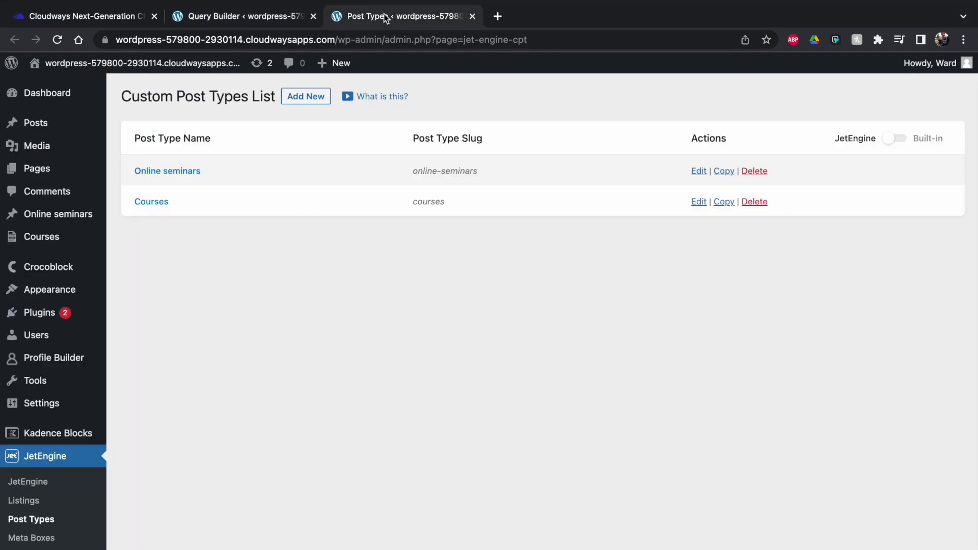
left_click(151, 183)
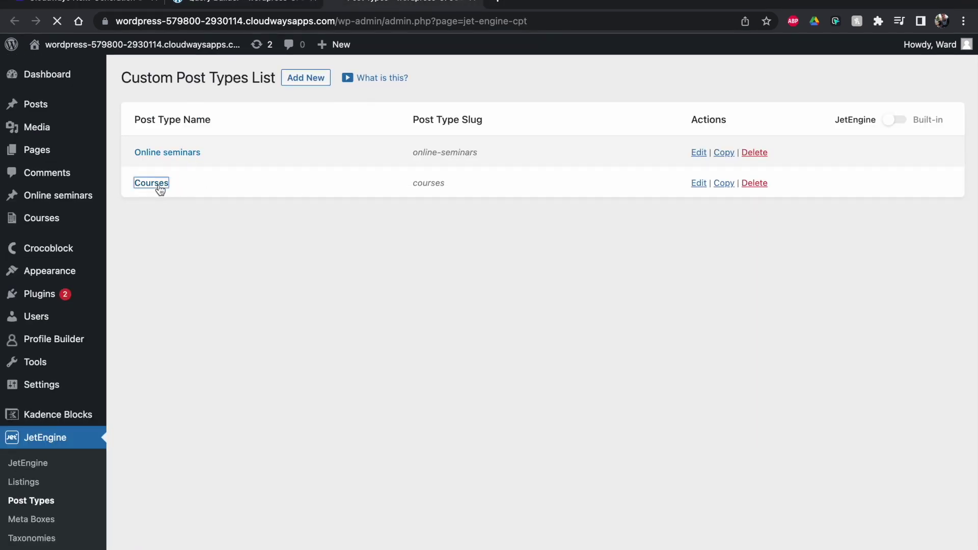
scroll(330, 300, "down", 5)
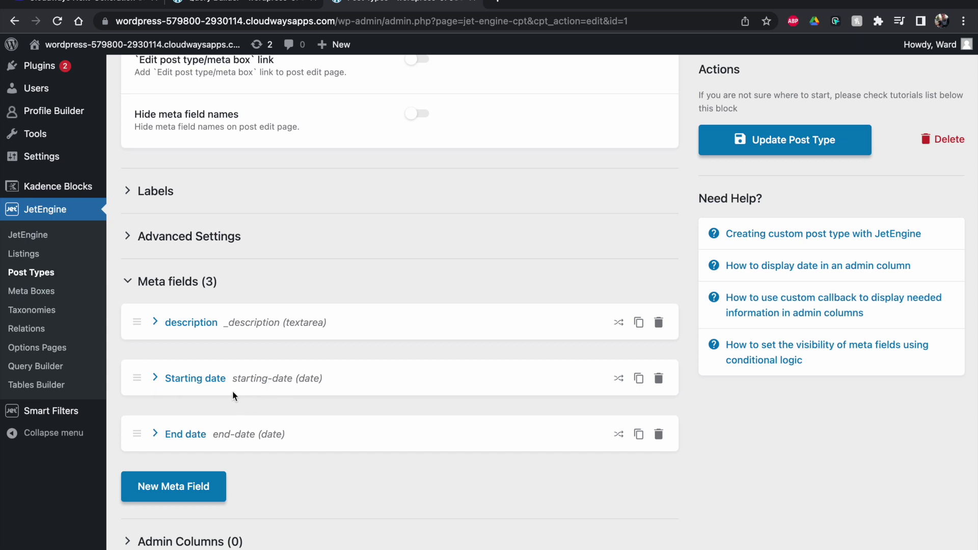
left_click(154, 379)
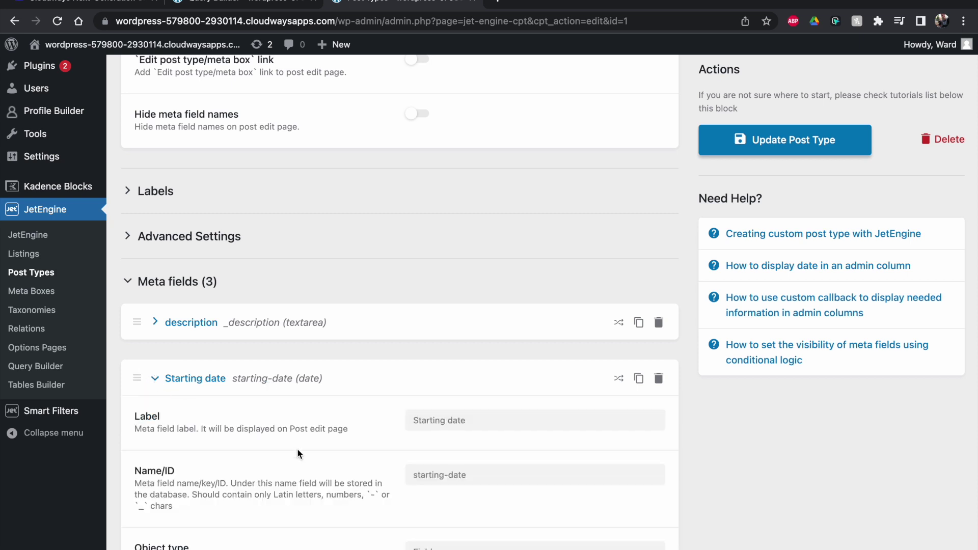
- Examine the Starting date meta field's Name/ID, field type and Save as timestamp setting
scroll(299, 454, "down", 2)
scroll(298, 454, "down", 2)
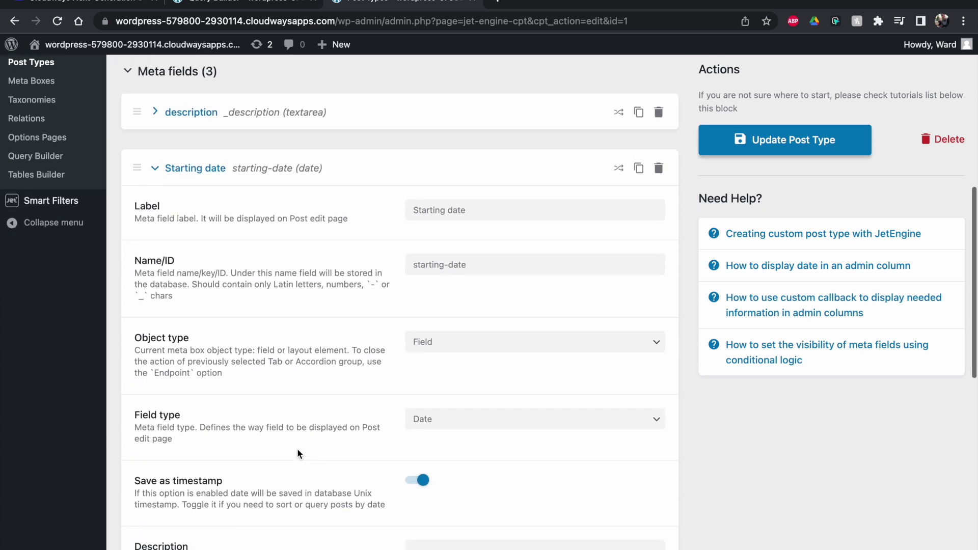
scroll(297, 449, "down", 1)
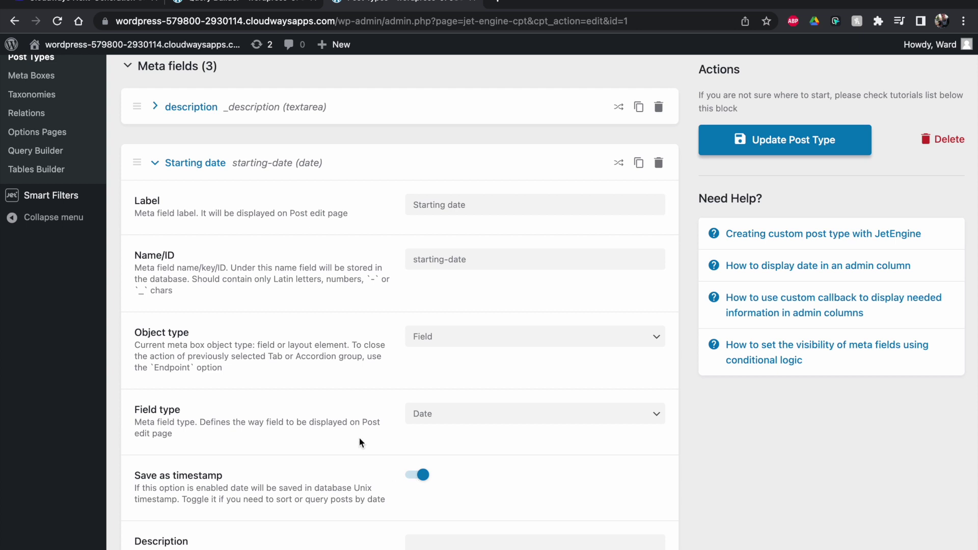
scroll(393, 474, "down", 2)
scroll(441, 442, "up", 2)
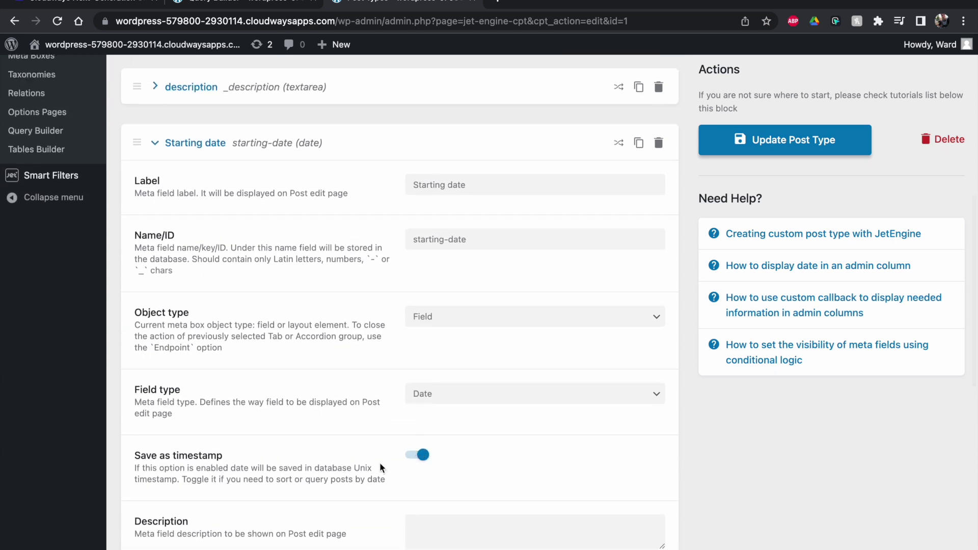
scroll(435, 417, "up", 5)
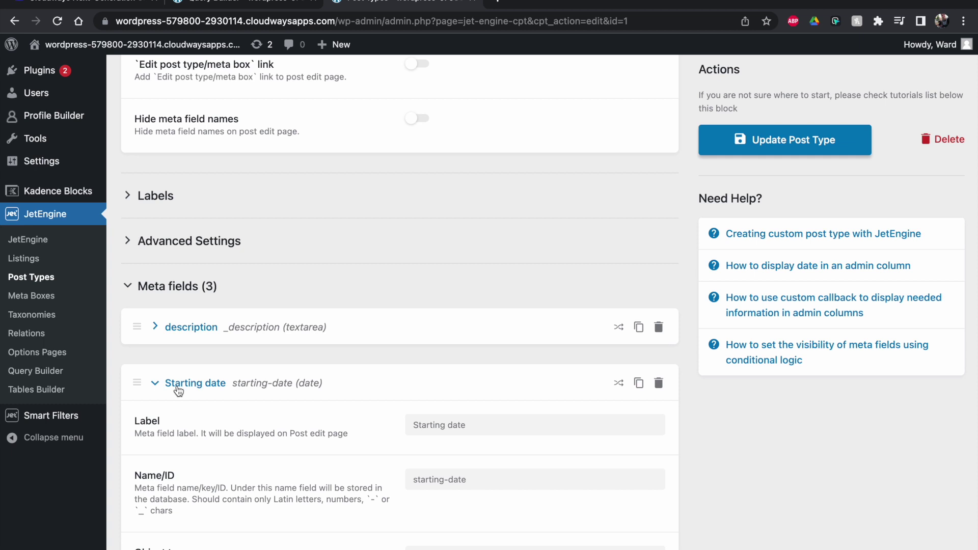
left_click(177, 387)
left_click(187, 386)
scroll(227, 403, "down", 3)
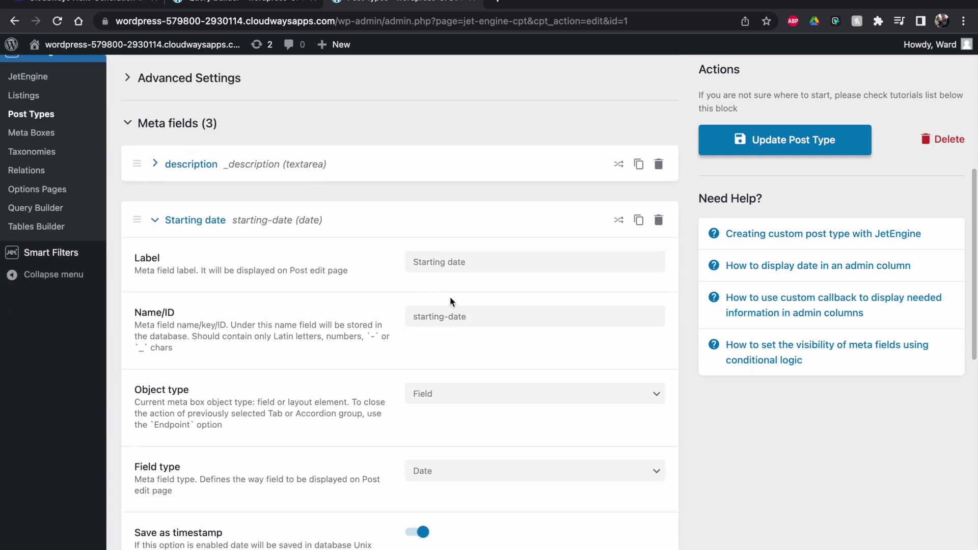
scroll(460, 316, "down", 1)
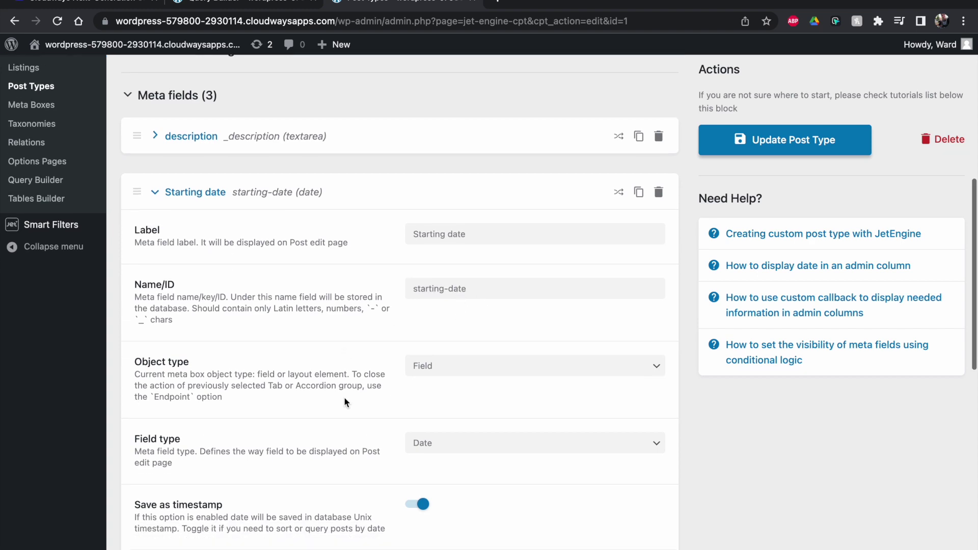
scroll(380, 438, "down", 2)
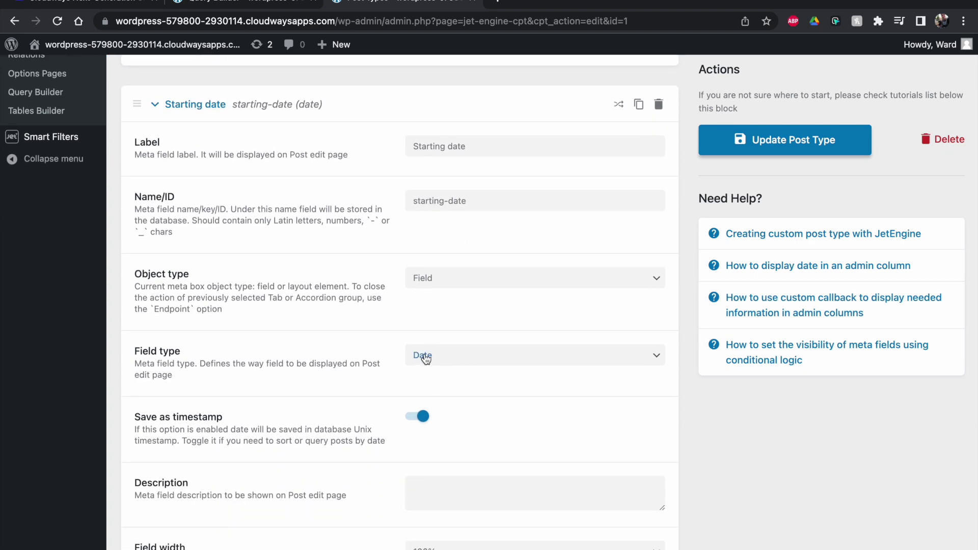
scroll(415, 407, "up", 10)
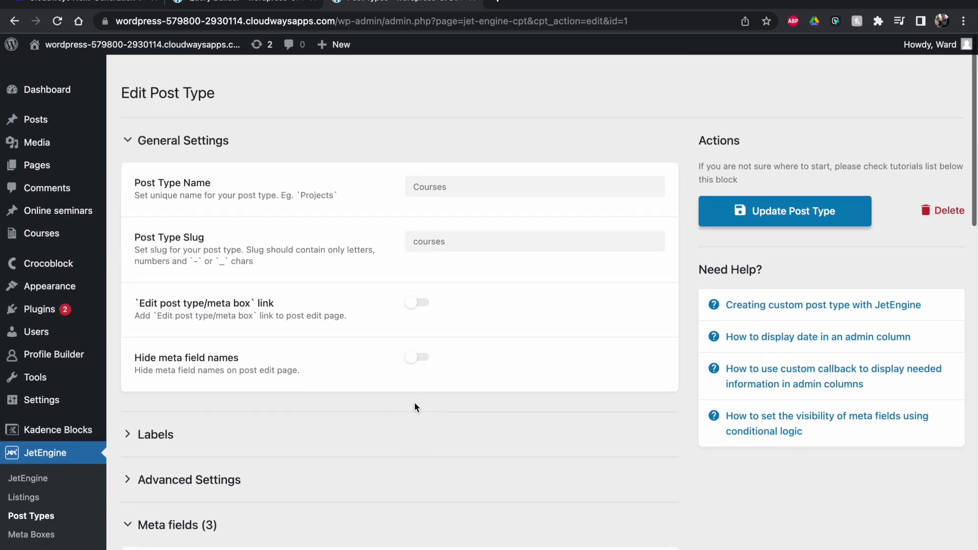
scroll(415, 321, "down", 1)
- Return from the post type settings to the query page and start a new table in JetEngine's Tables Builder
left_click(265, 6)
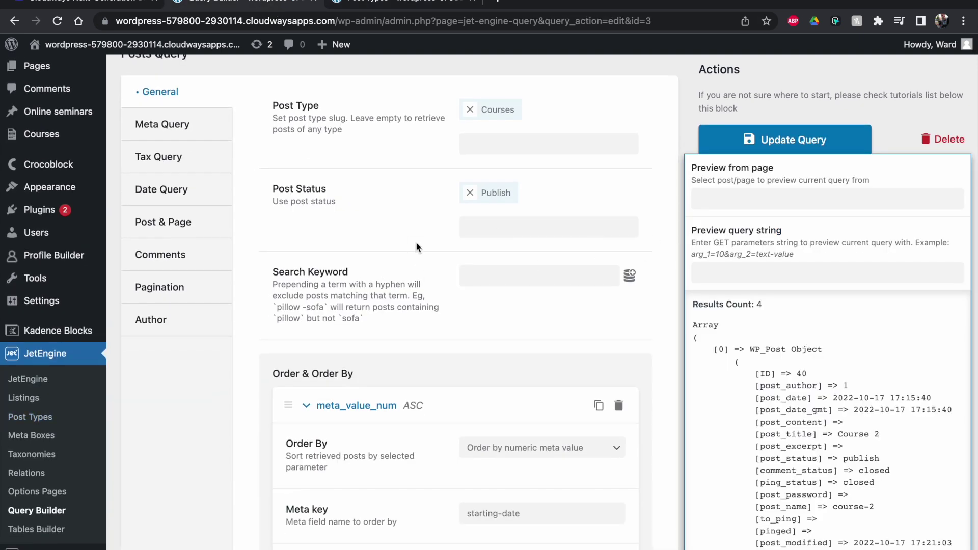
scroll(415, 244, "down", 4)
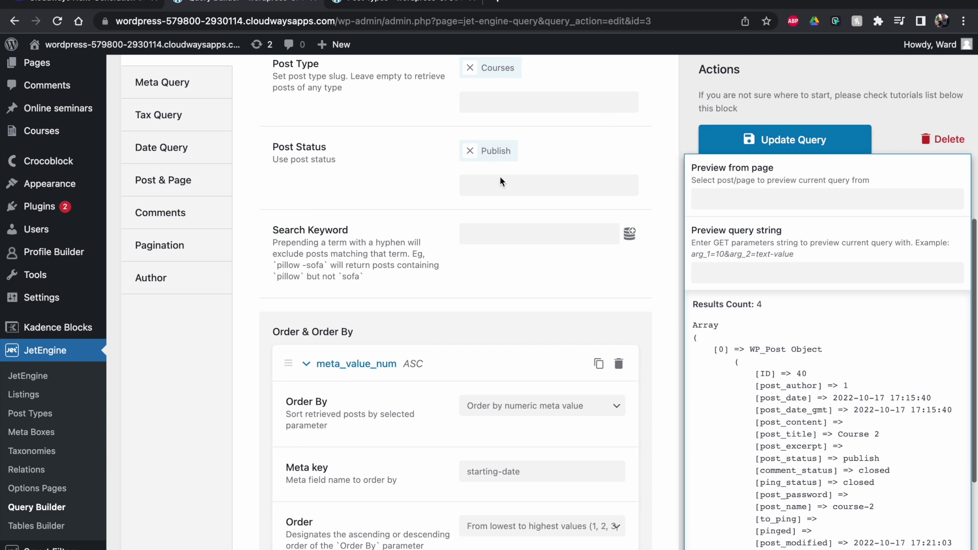
left_click(30, 525)
left_click(227, 79)
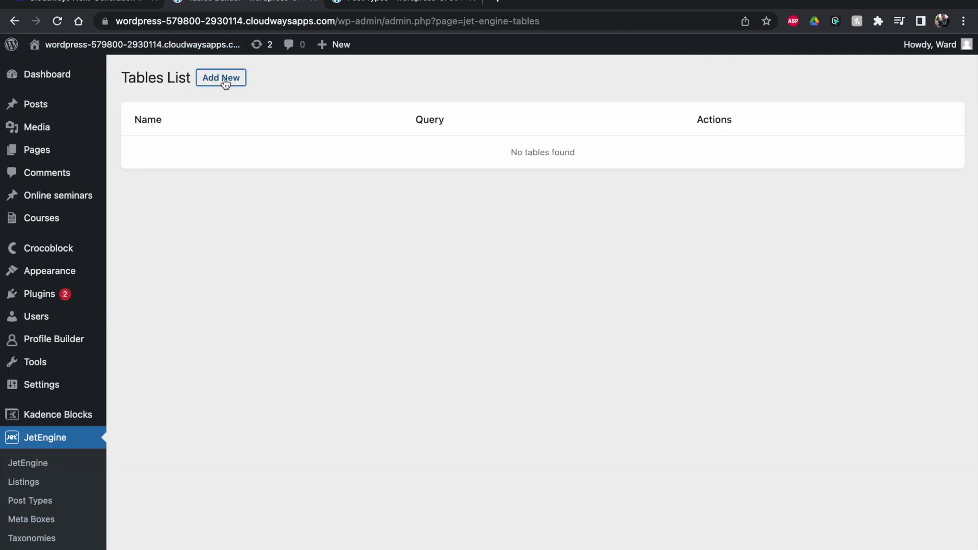
- Name the table "courses table", use the Course list query as its data query, and fetch the data with a preview reload
left_click(513, 138)
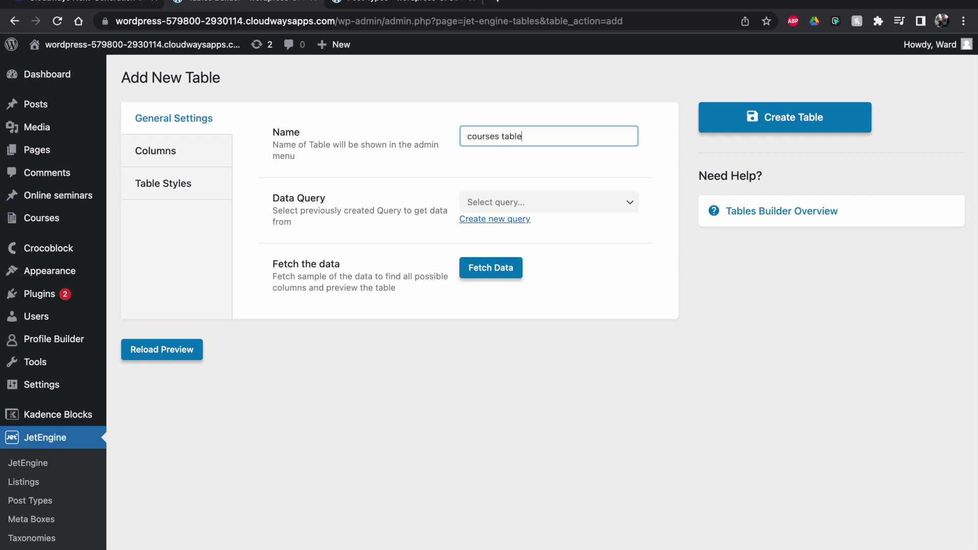
left_click(451, 163)
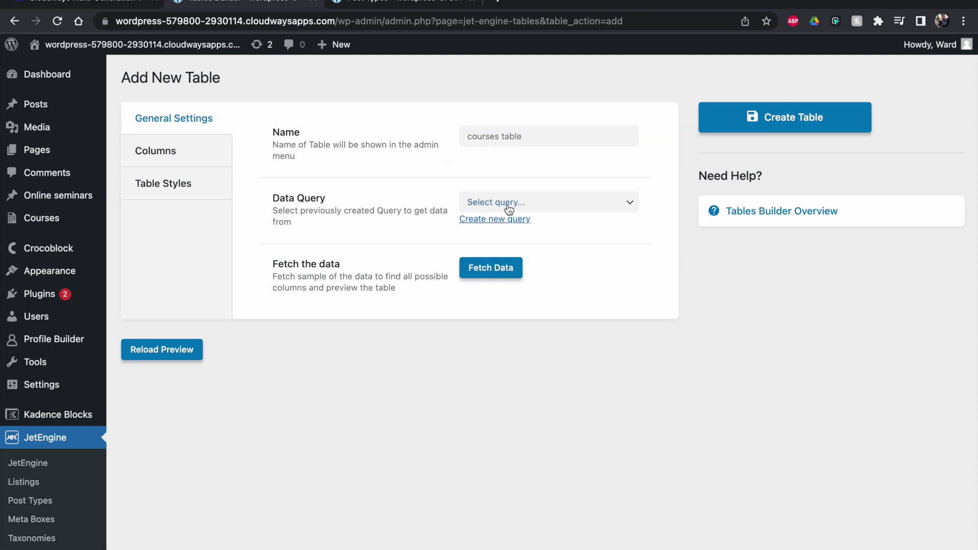
left_click(535, 207)
left_click(524, 219)
left_click(476, 268)
left_click(145, 355)
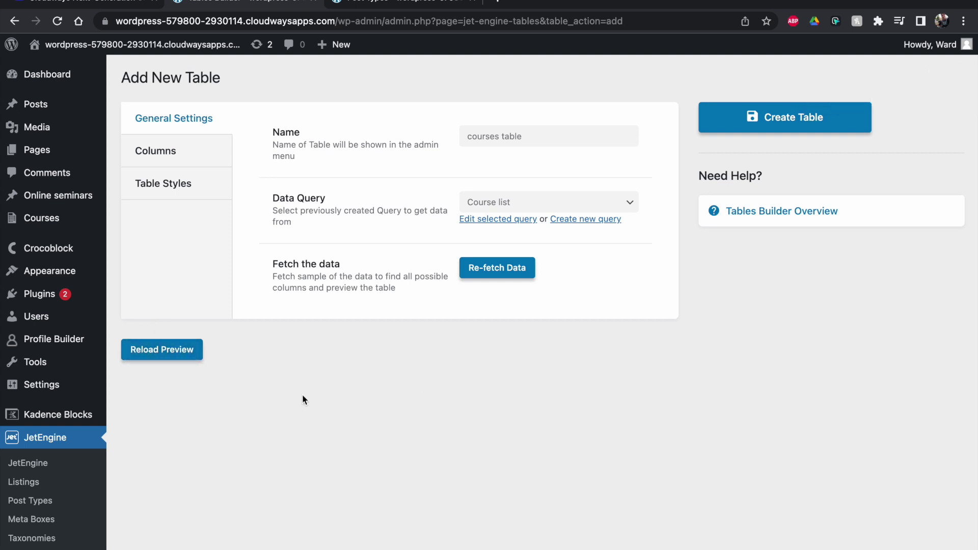
- Add a first table column named "Course name" with Raw Value as its column content
left_click(155, 151)
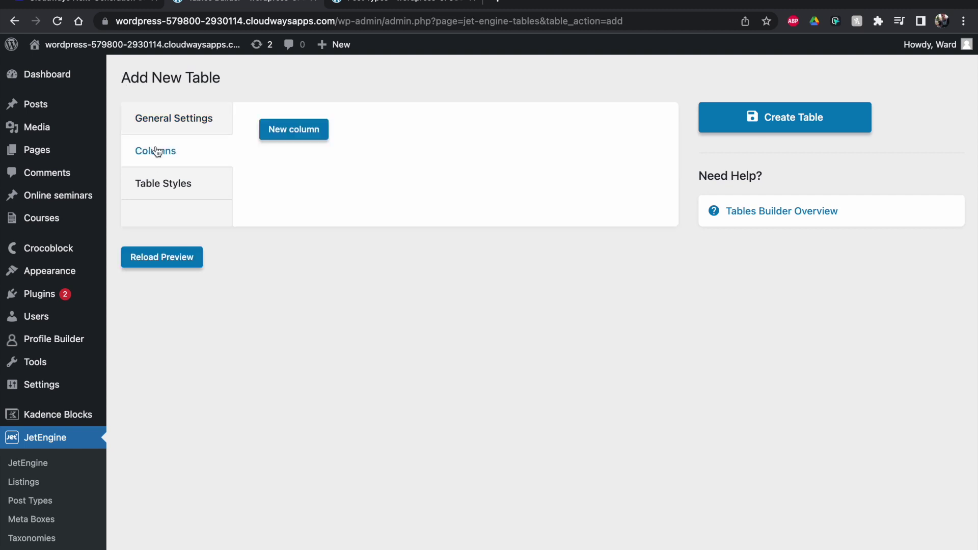
left_click(308, 133)
left_click(518, 165)
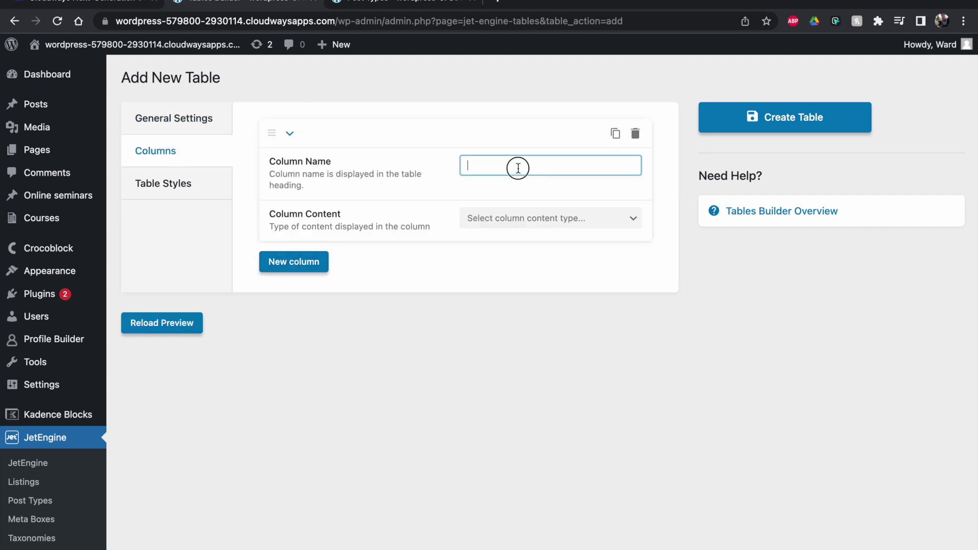
type("Course name")
left_click(541, 225)
left_click(530, 235)
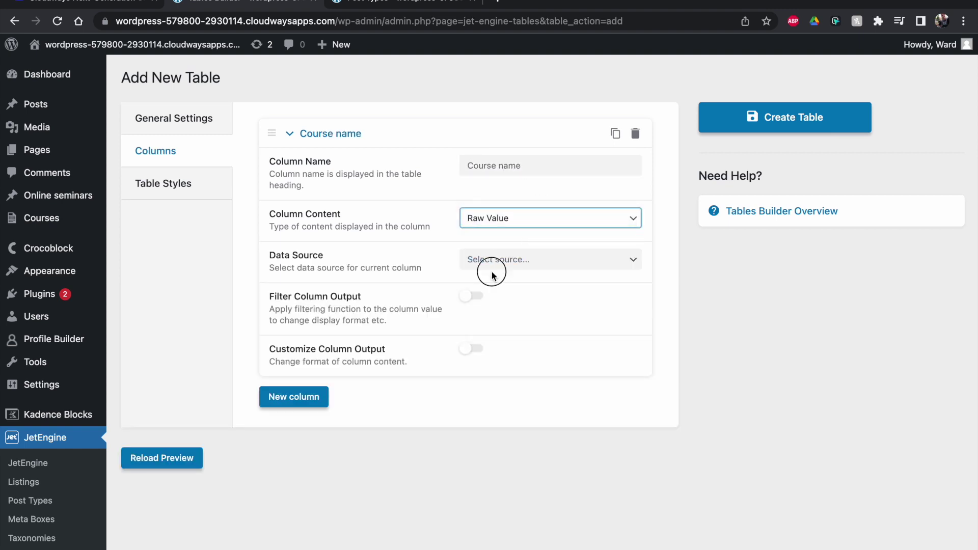
- Set the Course name column's data source to Post/Term/User/Object Field and its field to Title
left_click(502, 260)
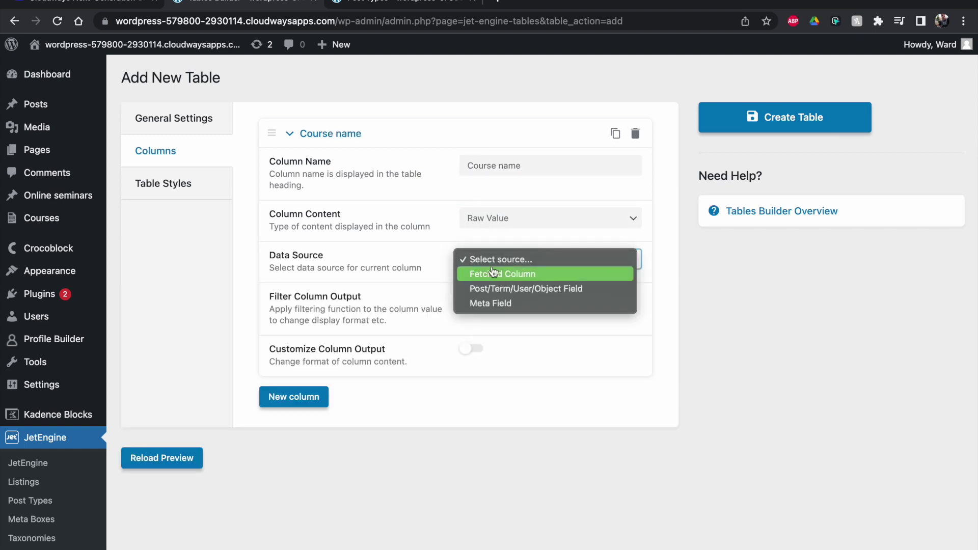
left_click(507, 290)
left_click(504, 301)
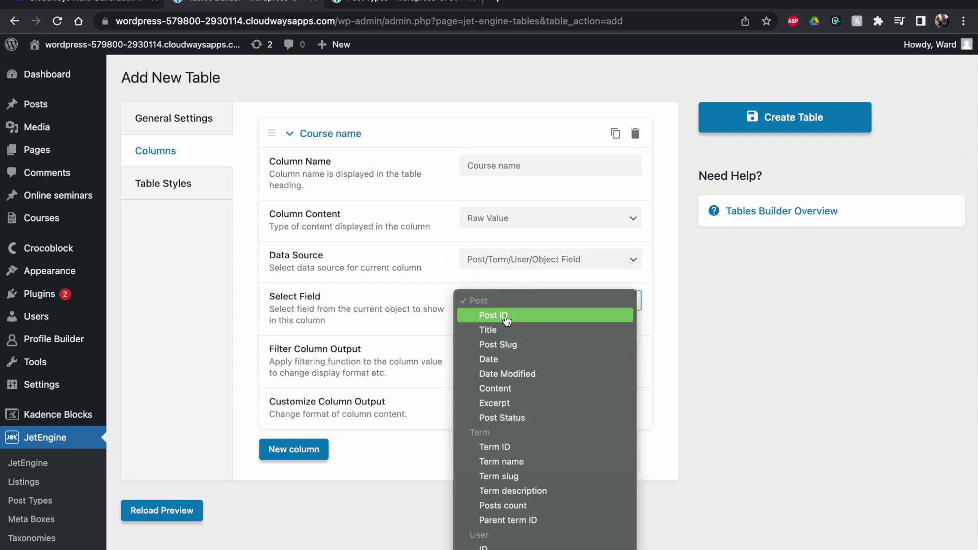
left_click(489, 330)
scroll(447, 278, "down", 3)
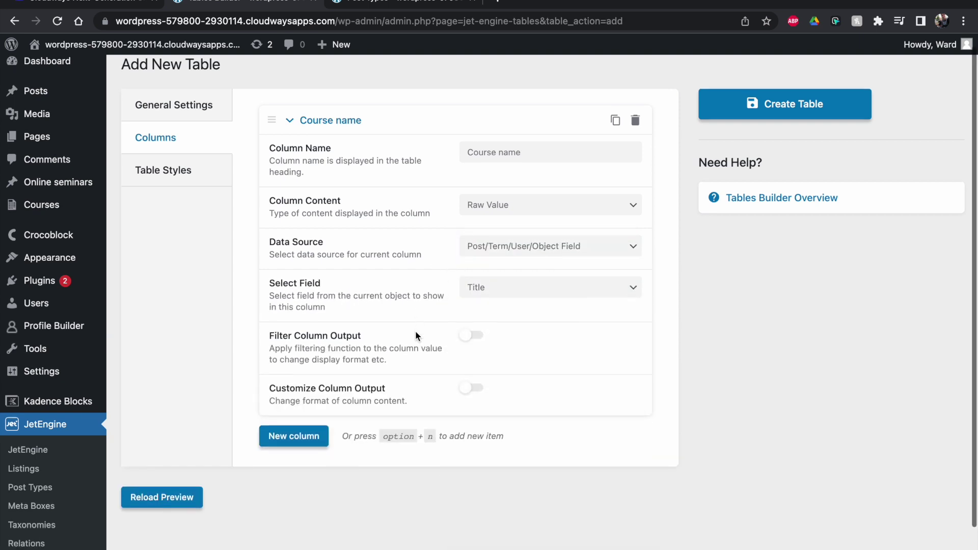
- Reload the table preview and review the Course name column against its settings
left_click(148, 430)
scroll(201, 431, "down", 1)
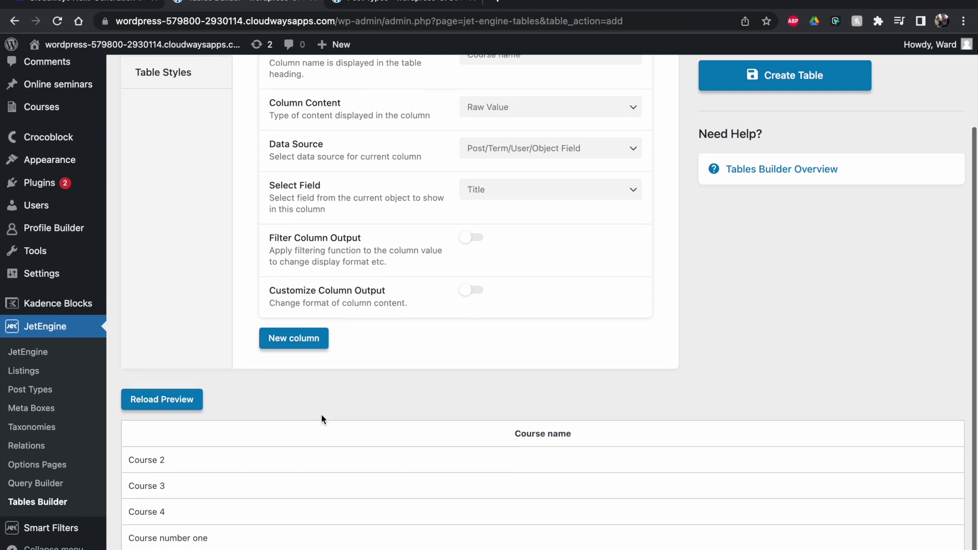
scroll(321, 413, "up", 3)
scroll(278, 385, "down", 2)
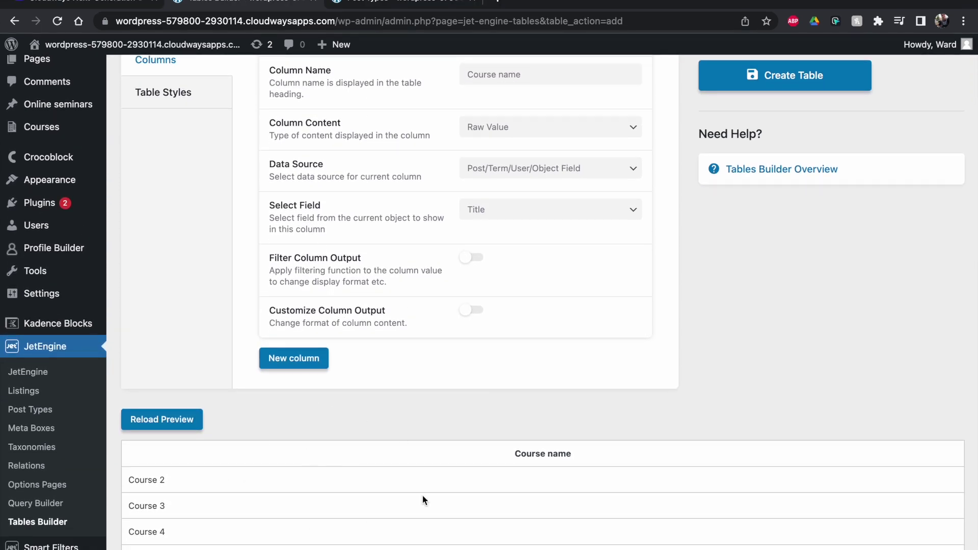
scroll(489, 493, "up", 3)
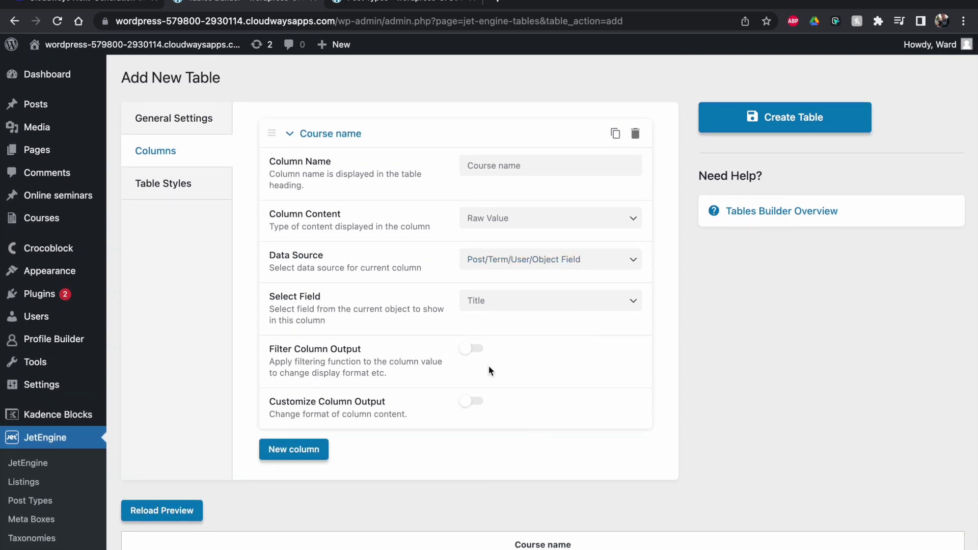
scroll(399, 332, "down", 1)
scroll(400, 332, "up", 1)
- Add a second column named "Starting date" with Raw Value as its column content
left_click(294, 449)
scroll(288, 509, "down", 3)
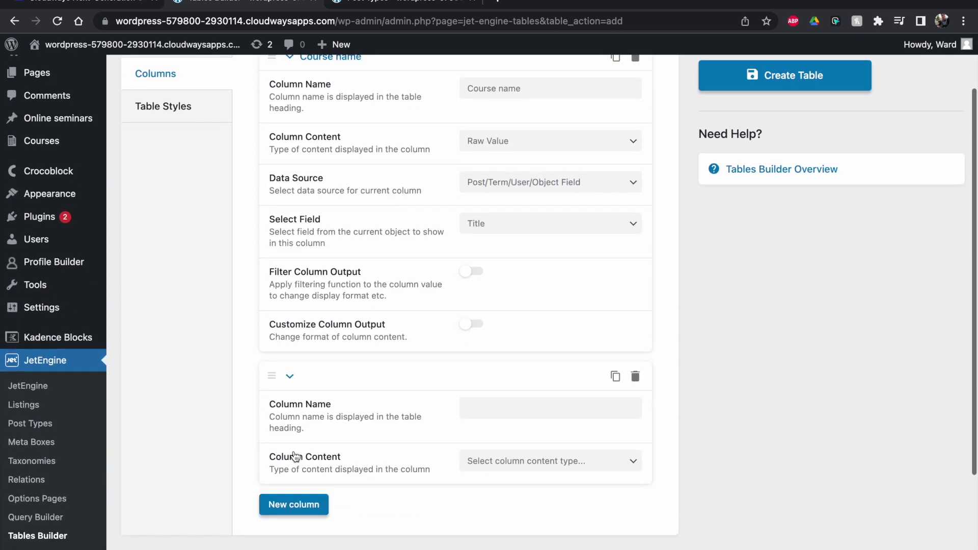
left_click(478, 370)
type("Strating date")
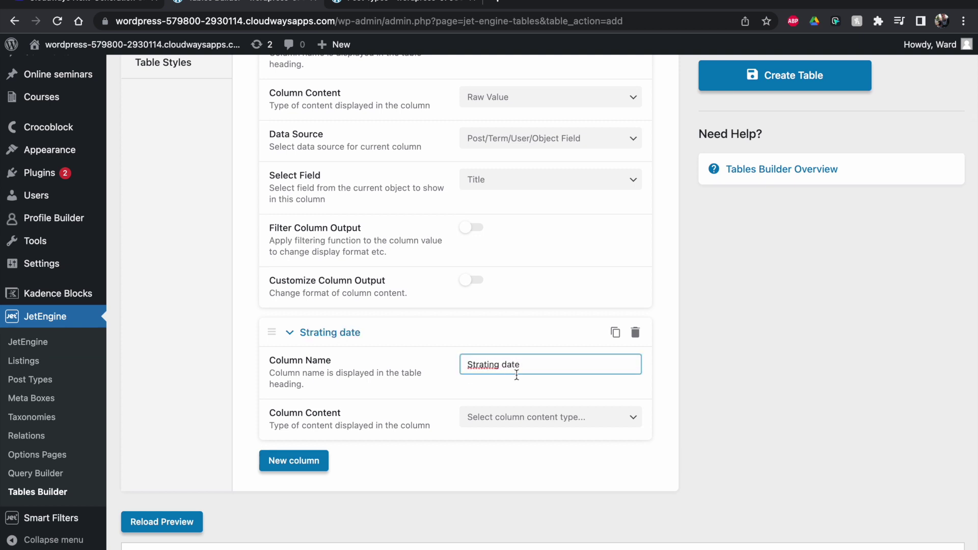
left_click(481, 368)
key("BackSpace")
type("r")
left_click(416, 392)
left_click(476, 416)
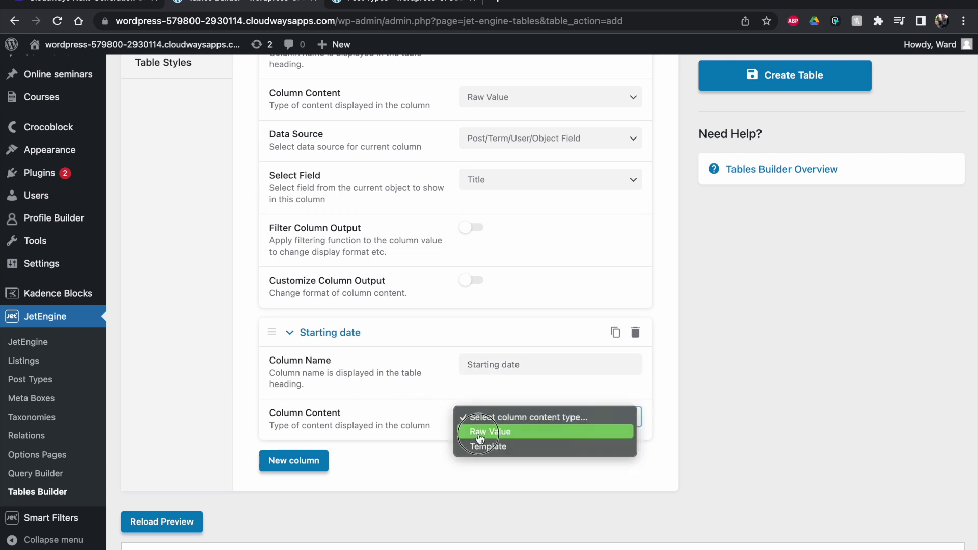
left_click(479, 436)
- Set the Starting date column's data source to Meta Field and select the Courses field Starting date
scroll(458, 407, "down", 3)
left_click(484, 382)
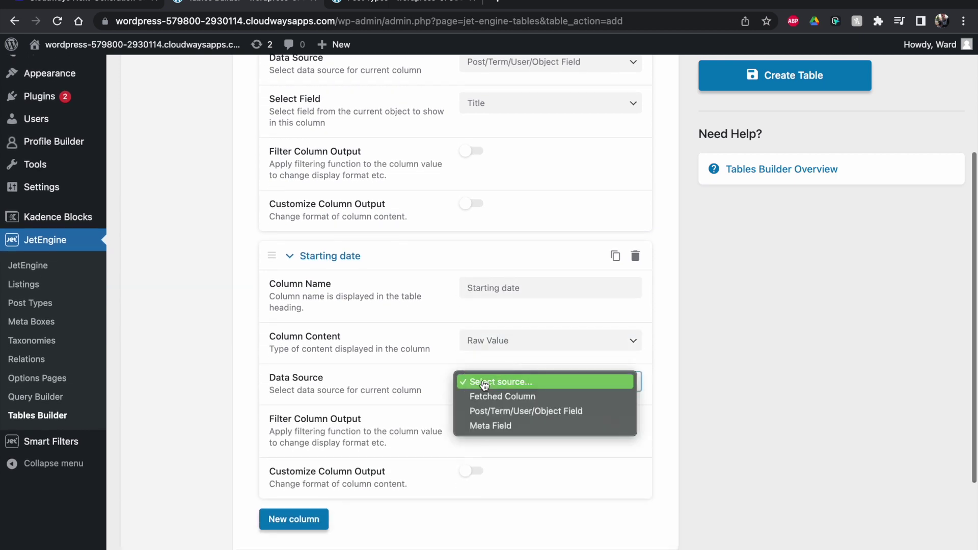
left_click(489, 425)
scroll(481, 387, "down", 3)
left_click(486, 351)
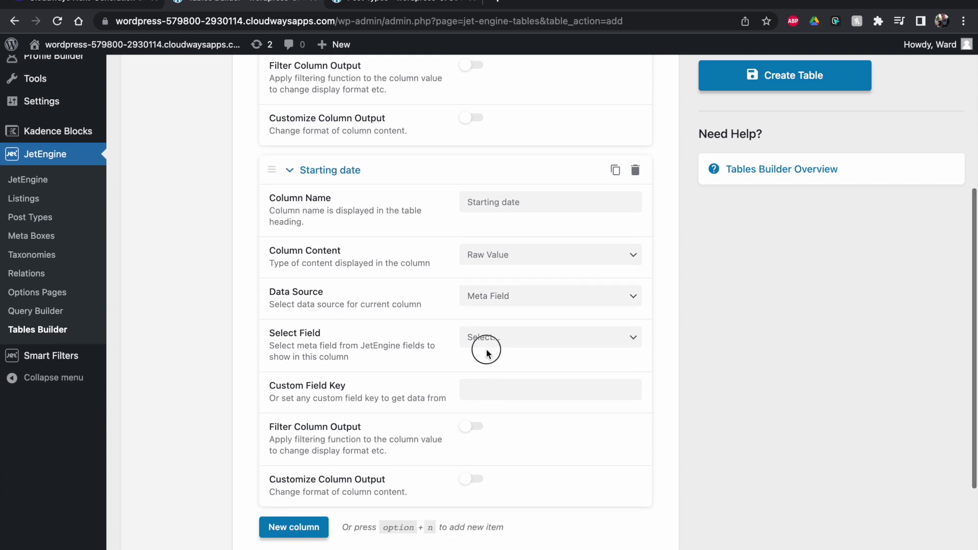
left_click(486, 351)
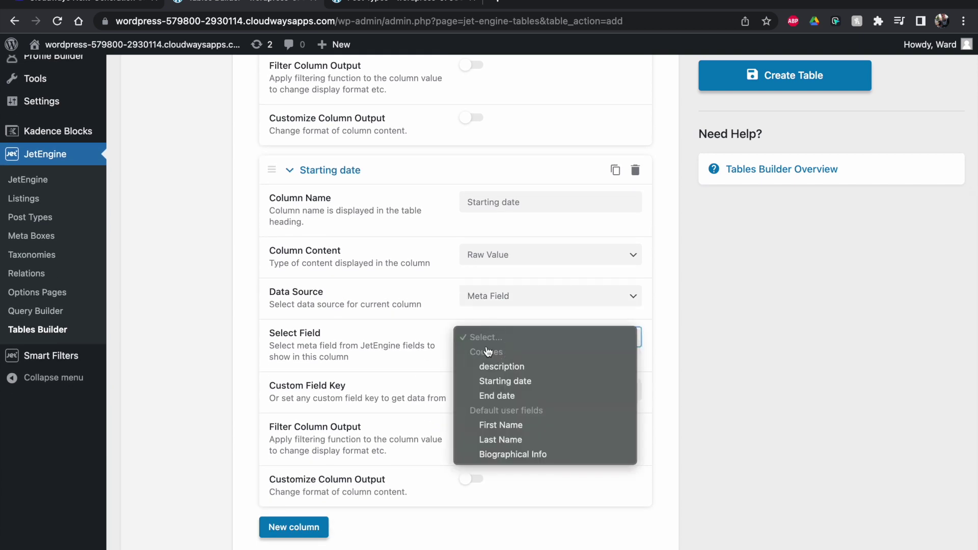
left_click(494, 382)
- Reload the table preview and examine the values in the Starting date column
scroll(434, 368, "down", 3)
left_click(140, 516)
scroll(192, 448, "down", 4)
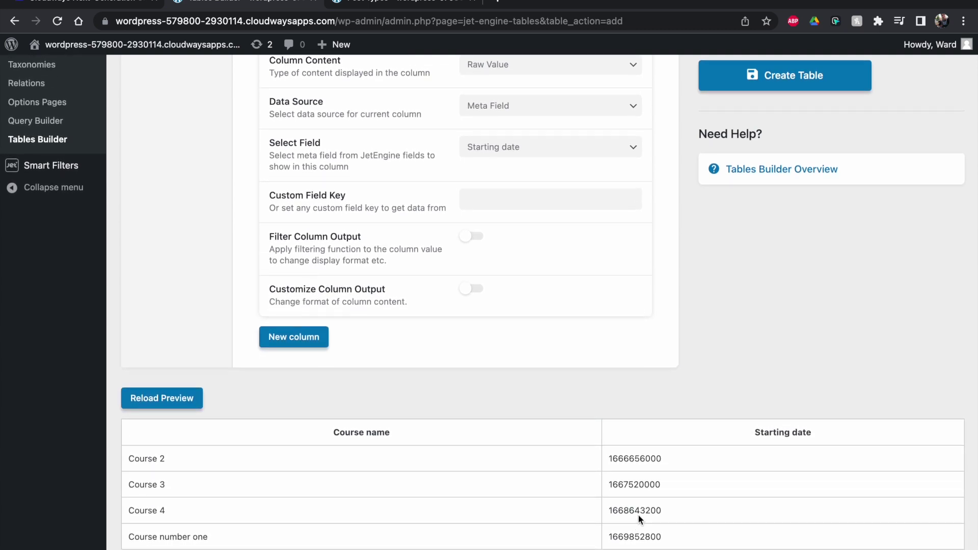
double_click(613, 454)
left_click_drag(608, 483, 668, 485)
left_click(632, 501)
- Enable Filter Column Output on the Starting date column with the Format date callback, and reload the preview
scroll(628, 451, "up", 2)
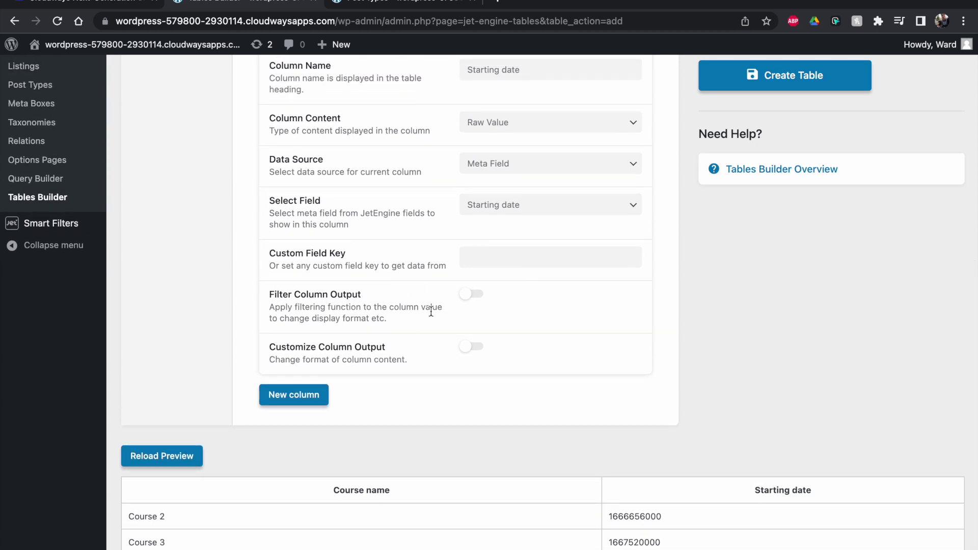
left_click(469, 295)
left_click(478, 355)
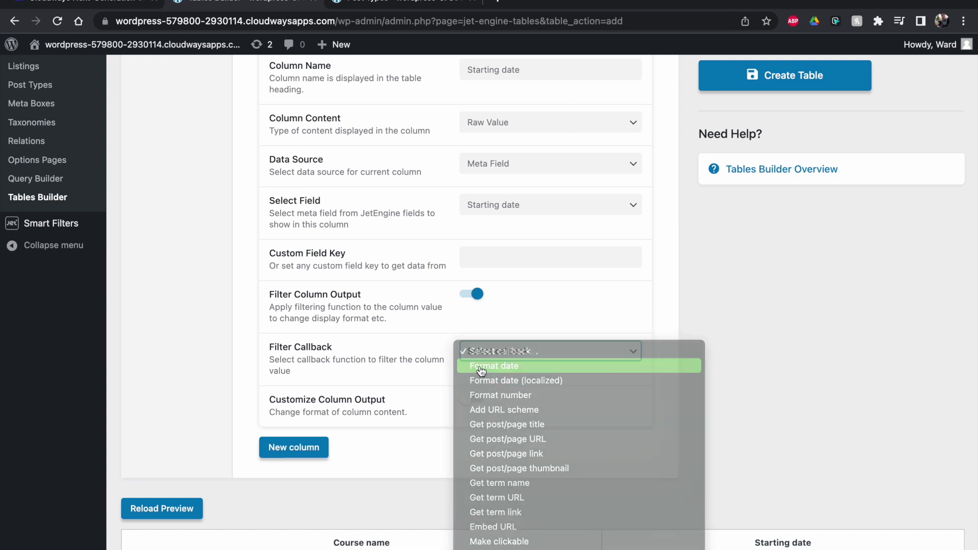
left_click(501, 363)
scroll(655, 361, "down", 1)
scroll(655, 361, "down", 5)
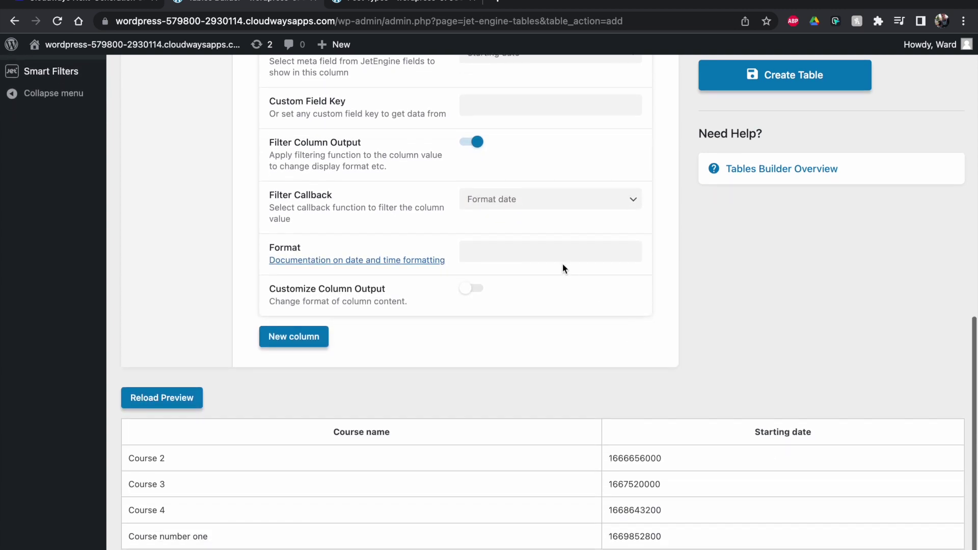
left_click(189, 395)
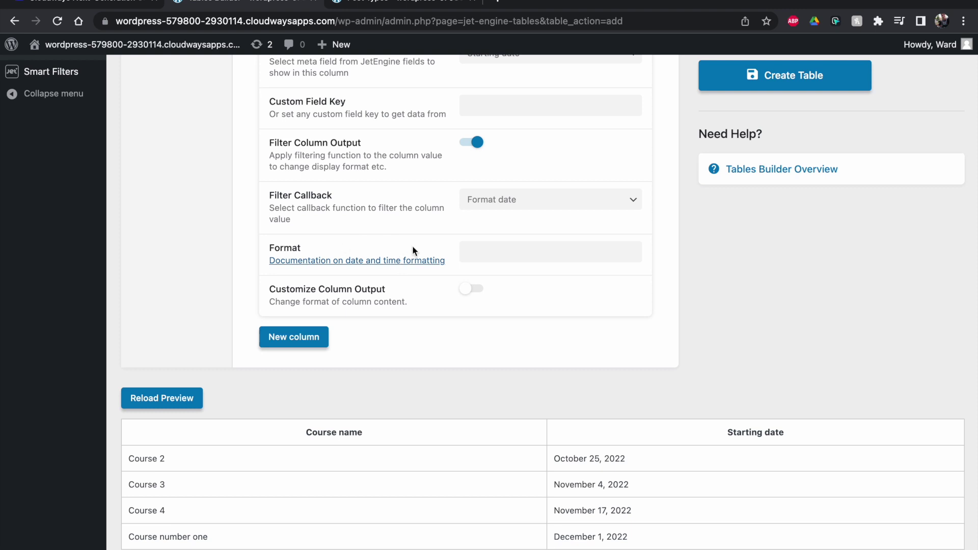
- Set the Starting date column's date format to d/m/Y and reload the table preview
left_click(485, 257)
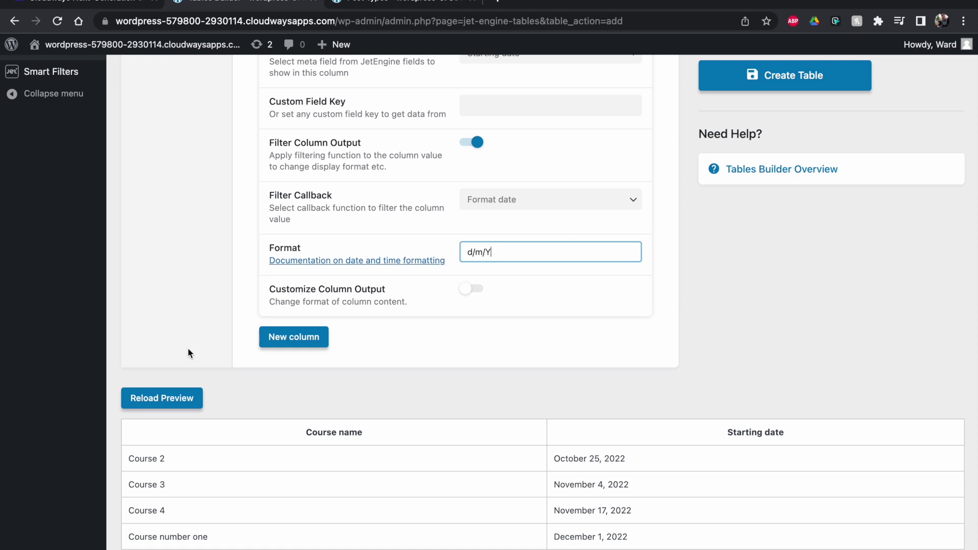
left_click(206, 270)
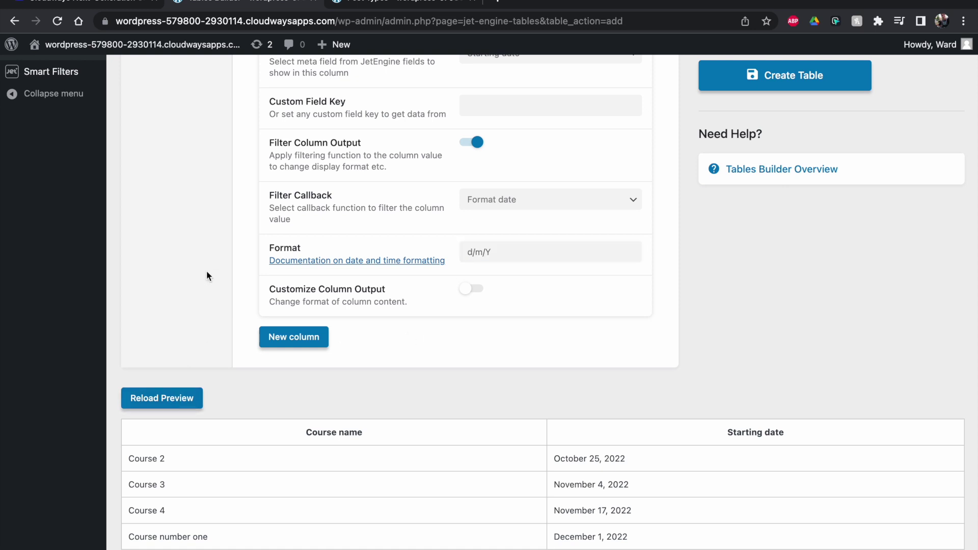
left_click(151, 400)
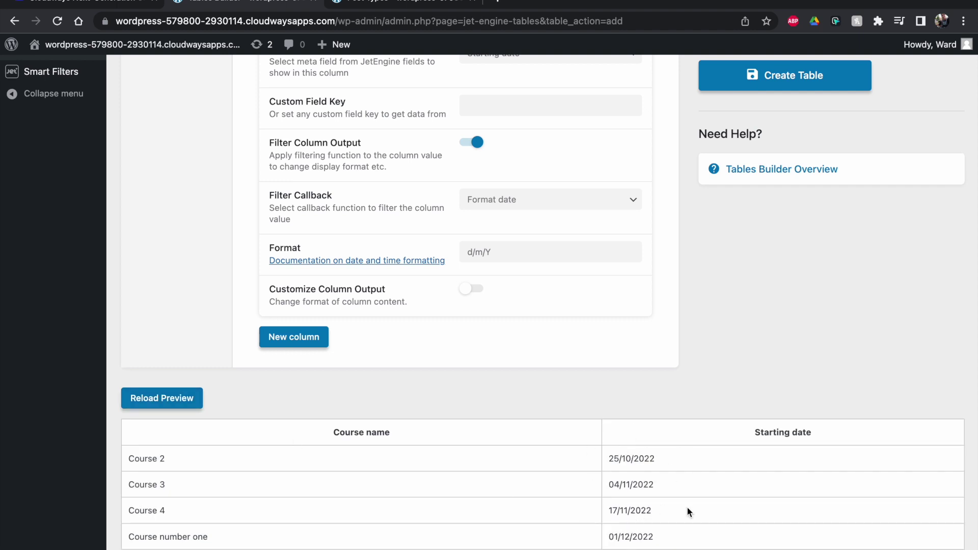
scroll(686, 506, "up", 1)
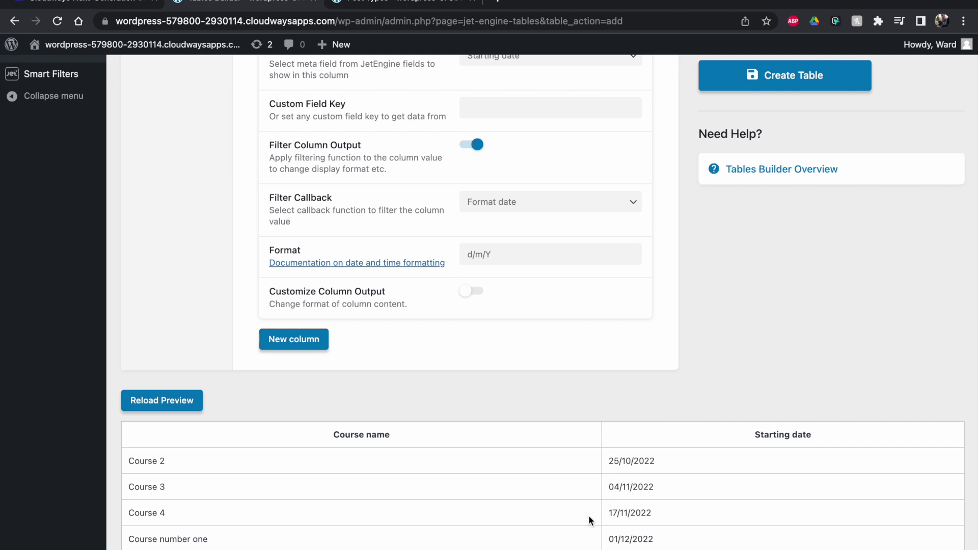
- Open the Courses list in a separate browser page, compare its order with the table preview, and return to the table
scroll(588, 514, "up", 10)
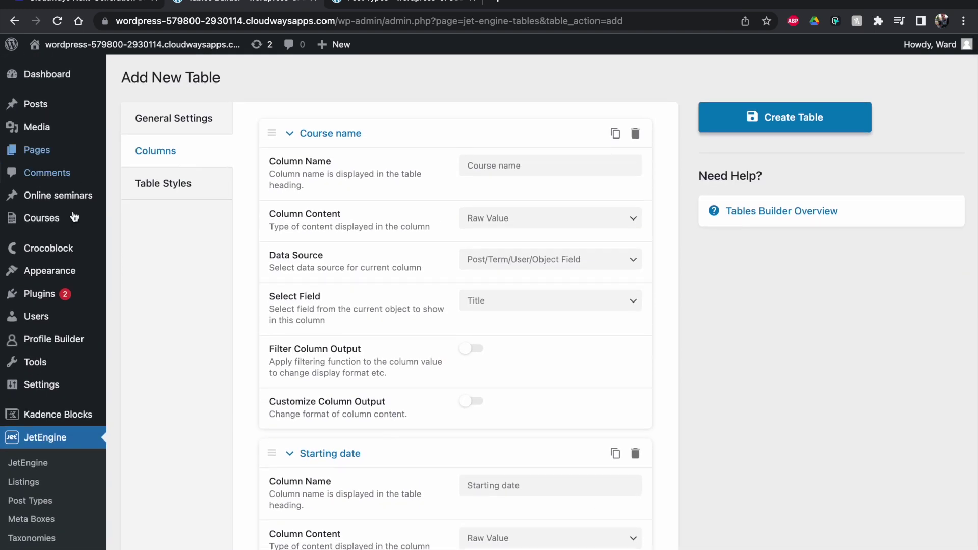
right_click(38, 218)
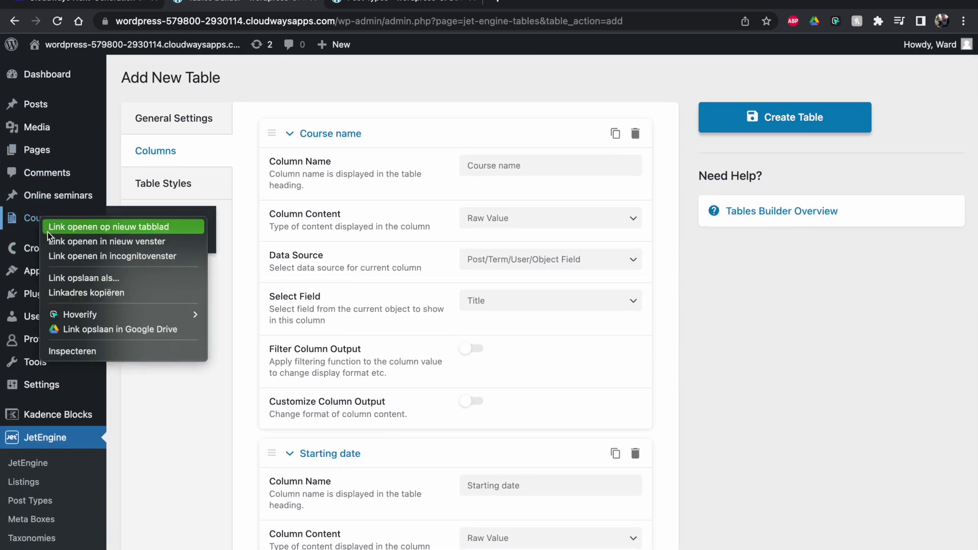
left_click(56, 227)
left_click(512, 9)
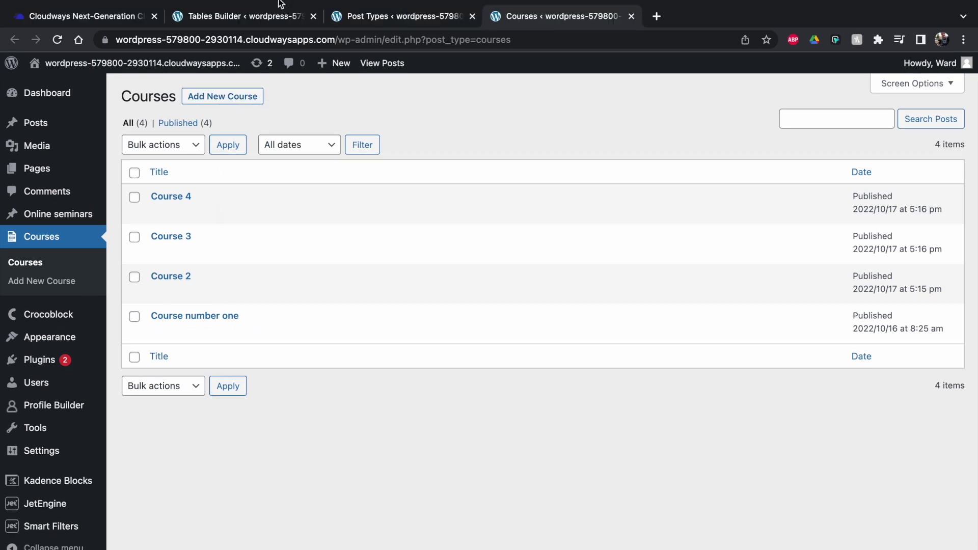
left_click(279, 5)
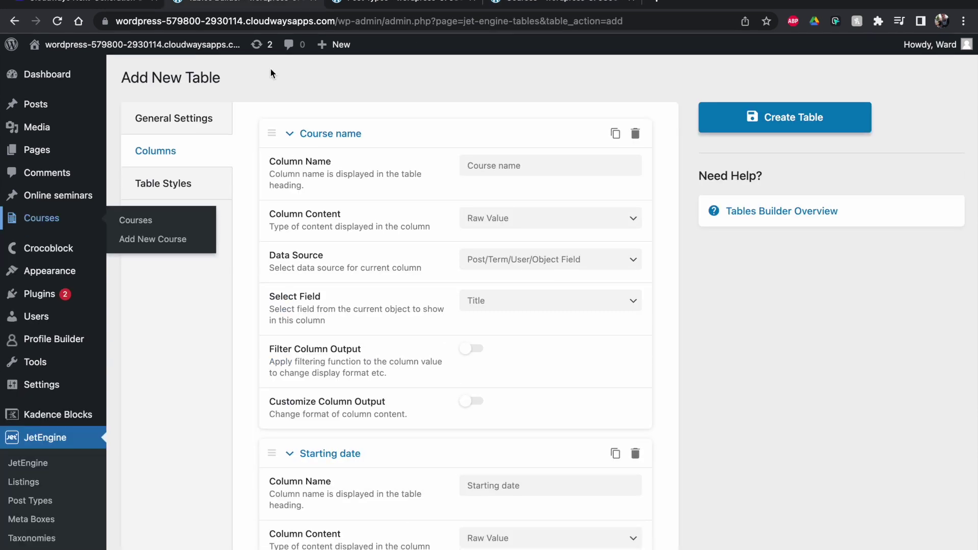
scroll(544, 497, "down", 10)
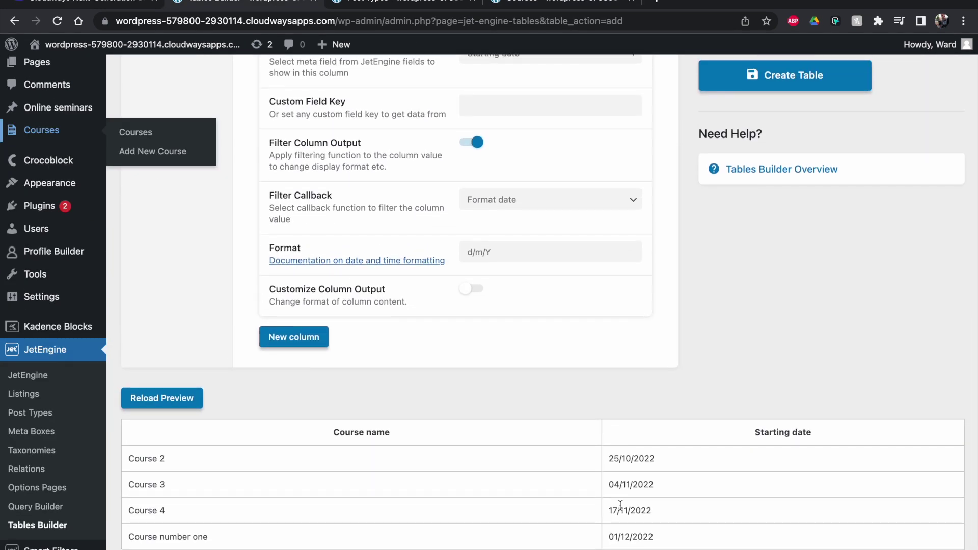
- Add a new column to the table and name it Enddate
scroll(549, 400, "up", 3)
left_click(293, 421)
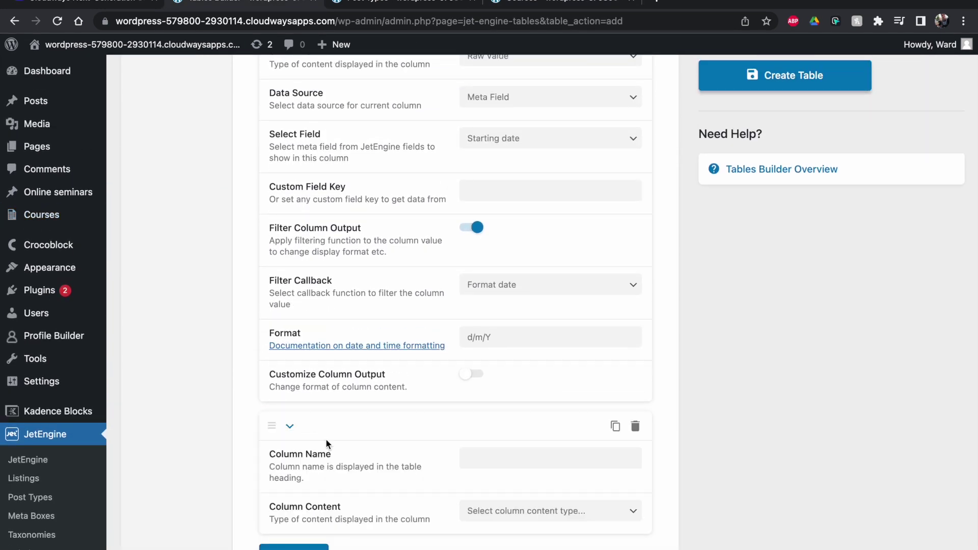
scroll(410, 482, "down", 2)
left_click(483, 400)
type("Enddate")
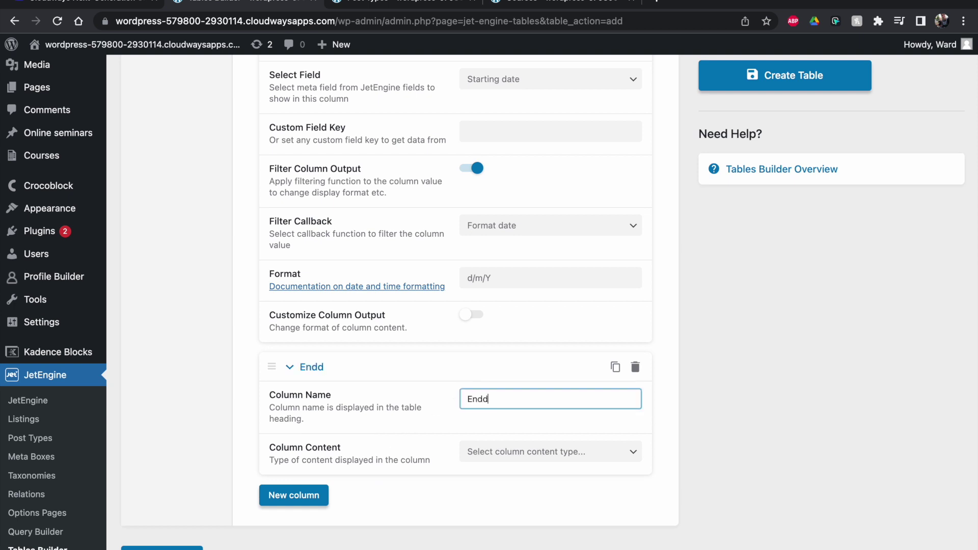
- Set the Enddate column's content to Raw Value, with Meta Field as data source and End date as the field
left_click(461, 439)
scroll(461, 439, "down", 2)
left_click(486, 426)
left_click(489, 442)
left_click(499, 461)
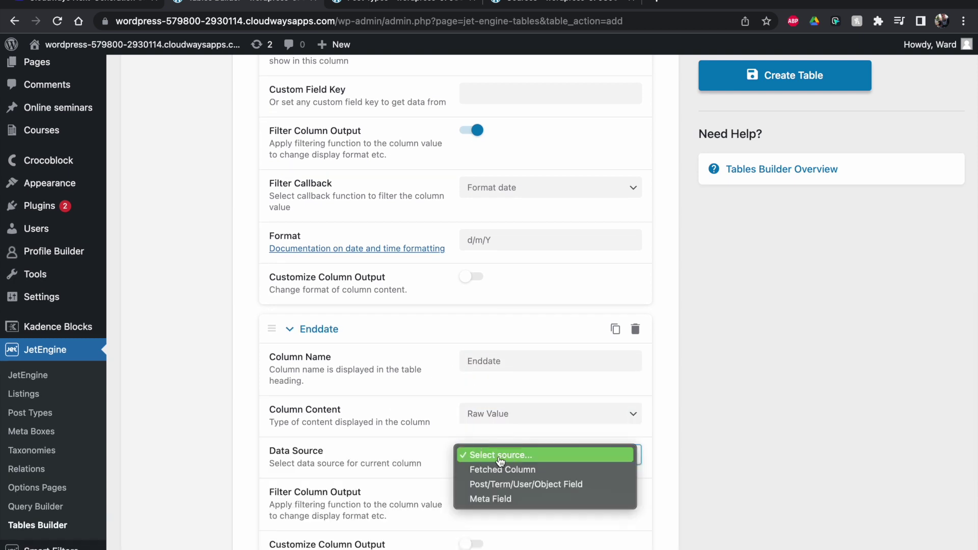
left_click(502, 499)
left_click(494, 496)
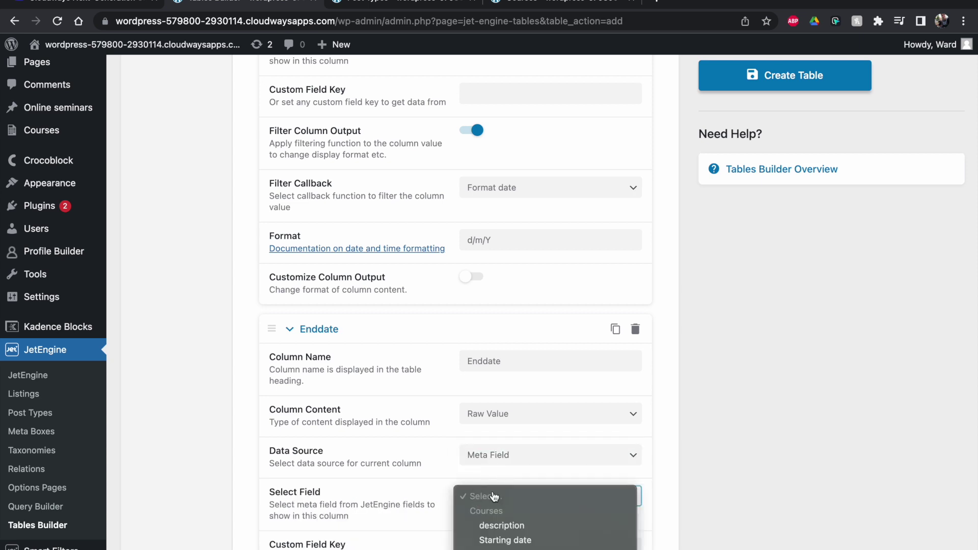
left_click(509, 549)
- Reload the table preview and examine the values in the Enddate column
scroll(445, 530, "down", 5)
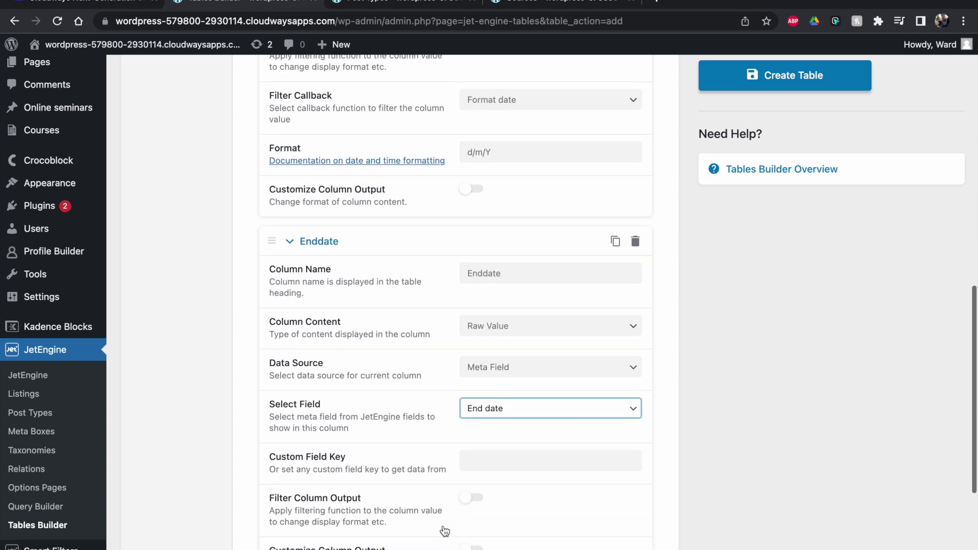
scroll(450, 363, "down", 1)
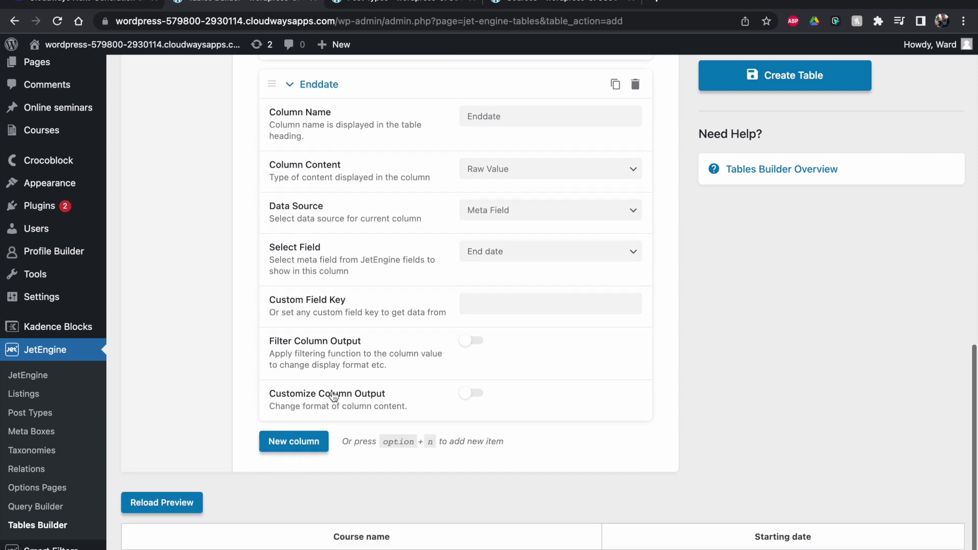
scroll(509, 459, "down", 2)
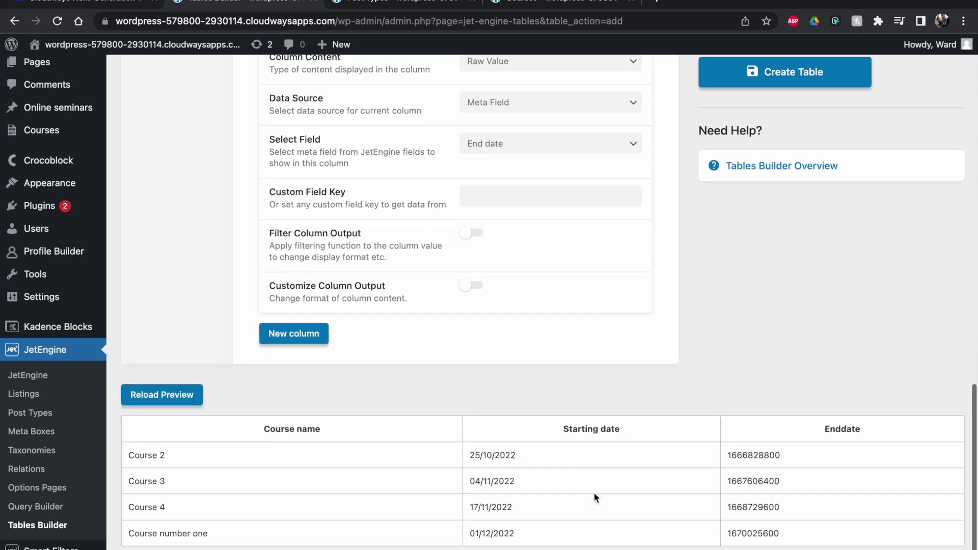
double_click(761, 458)
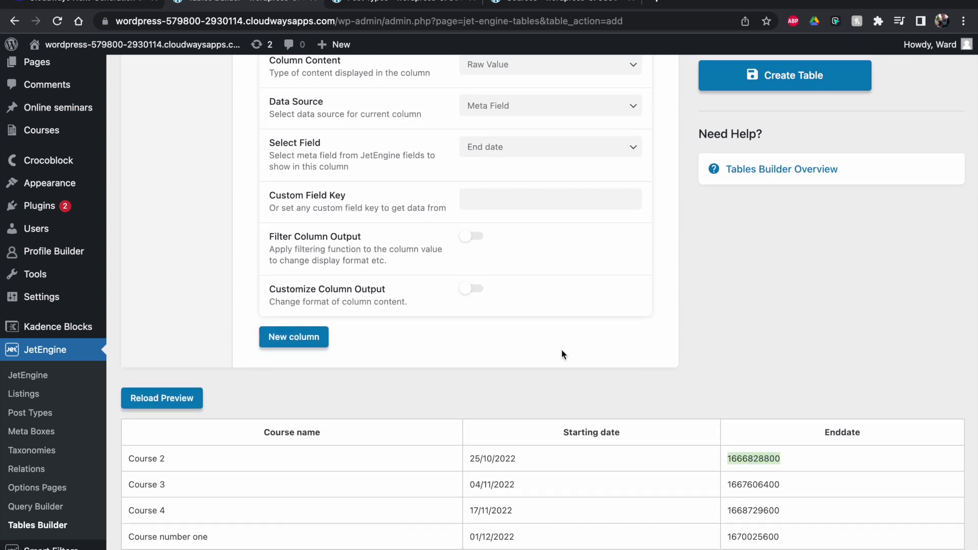
- Enable Filter Column Output on the Enddate column with the Format date callback, leave the format blank, and reload the preview
left_click(468, 235)
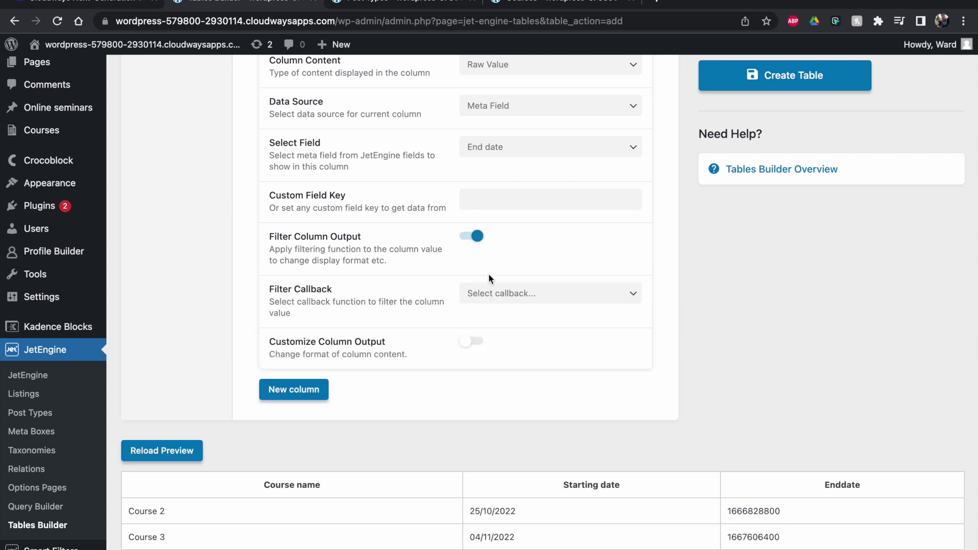
left_click(491, 291)
left_click(510, 301)
left_click(507, 344)
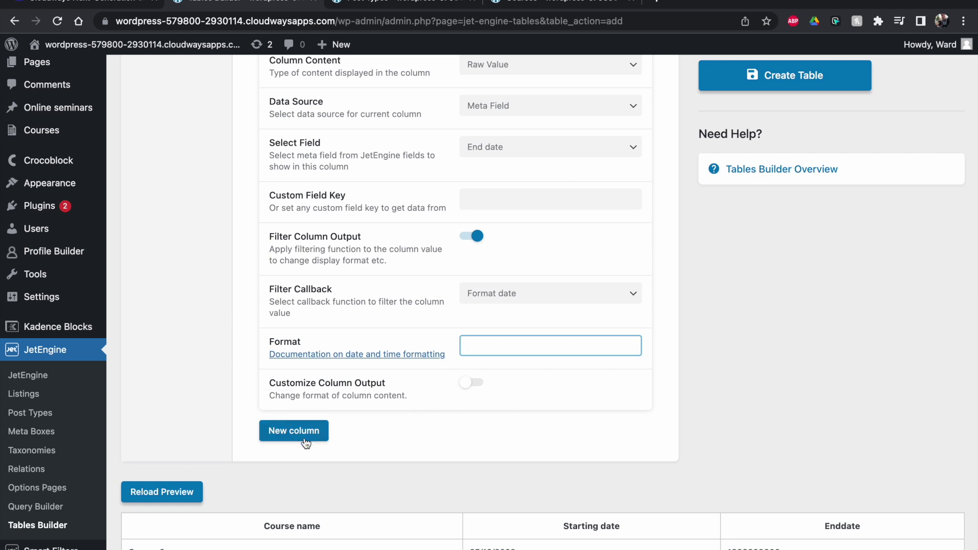
left_click(168, 490)
scroll(318, 411, "down", 2)
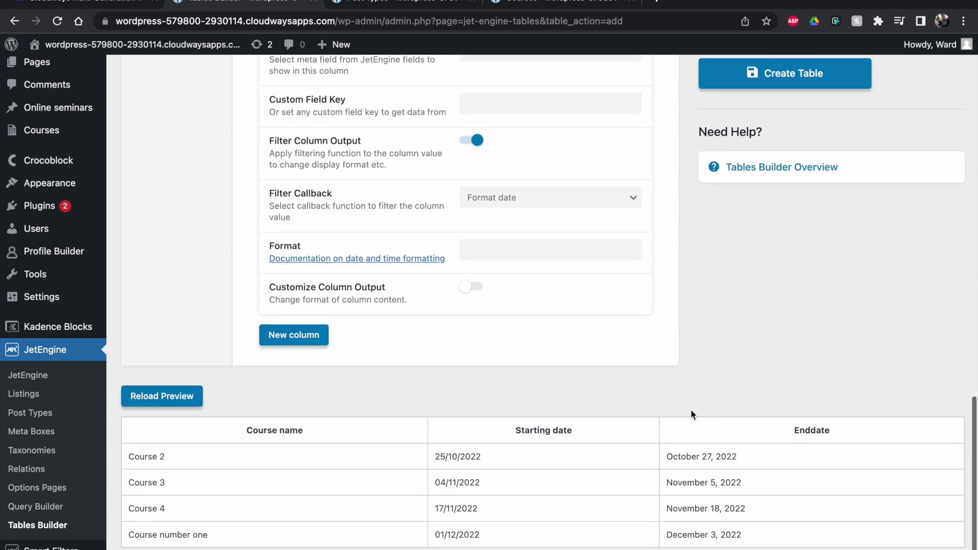
left_click_drag(675, 431, 681, 453)
left_click(680, 452)
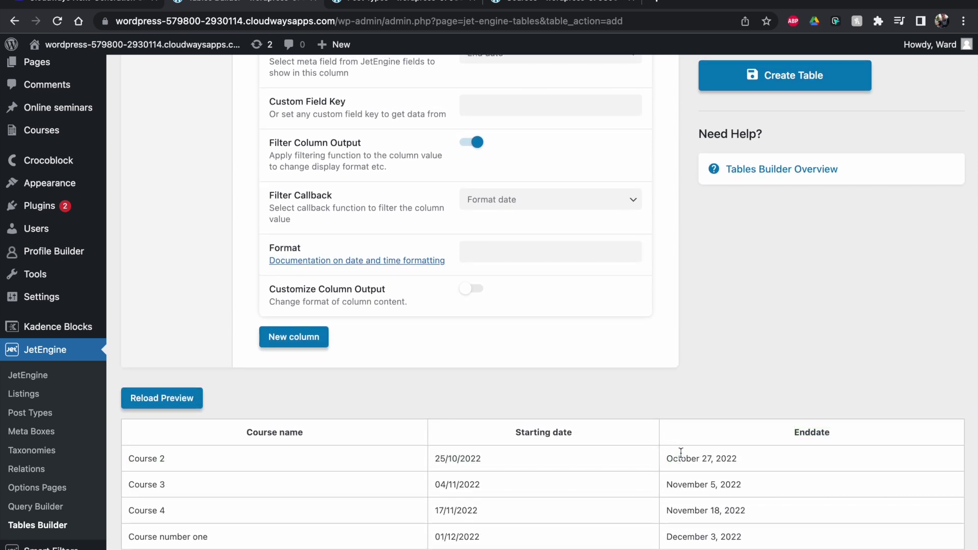
- Create the table and refresh the browser page to load its edit screen
scroll(714, 498, "up", 7)
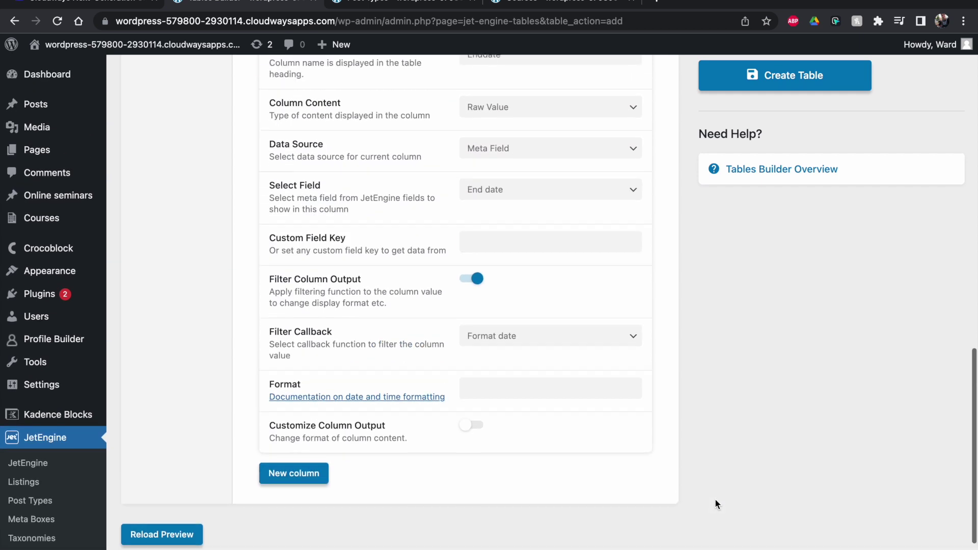
left_click(784, 77)
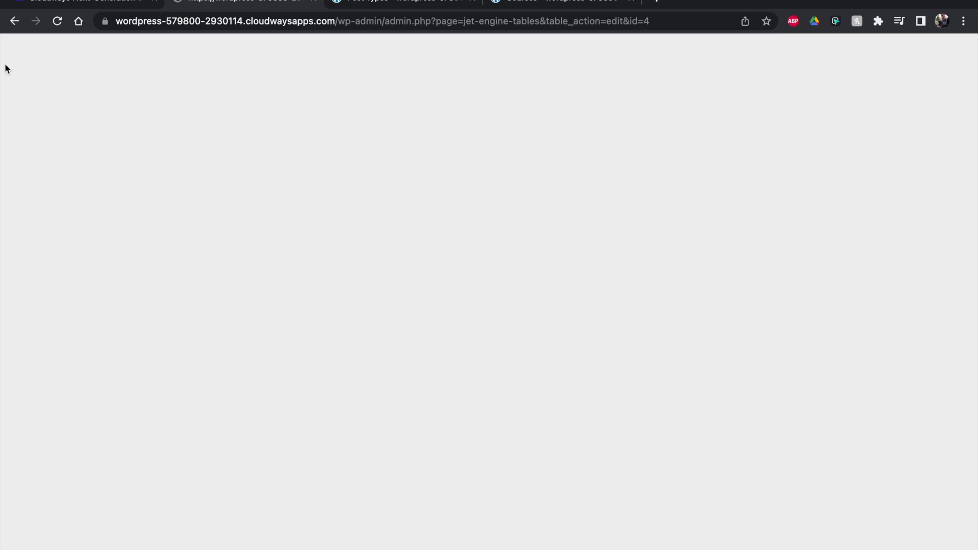
left_click(57, 21)
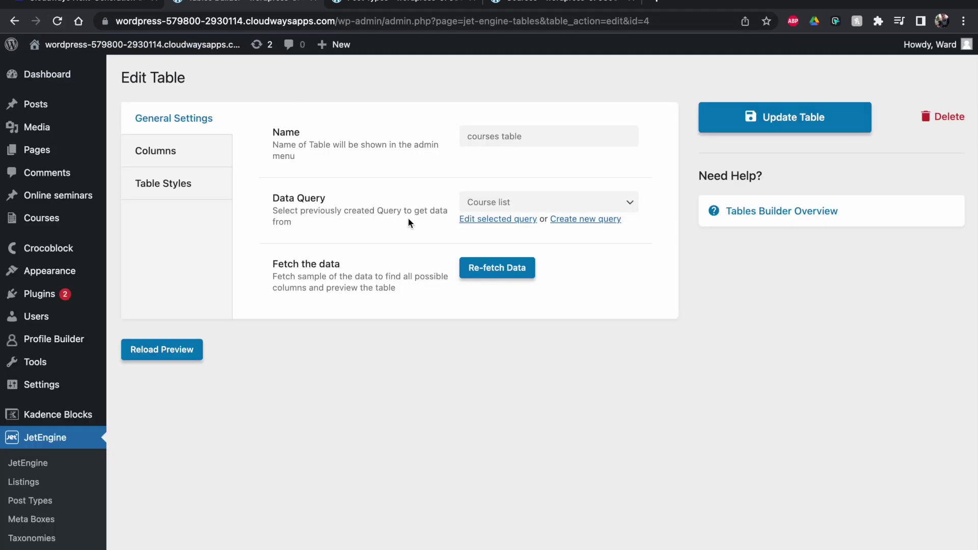
- Re-fetch the Course list data, reload the preview, and update the courses table
scroll(407, 217, "down", 3)
scroll(433, 244, "up", 3)
left_click(471, 274)
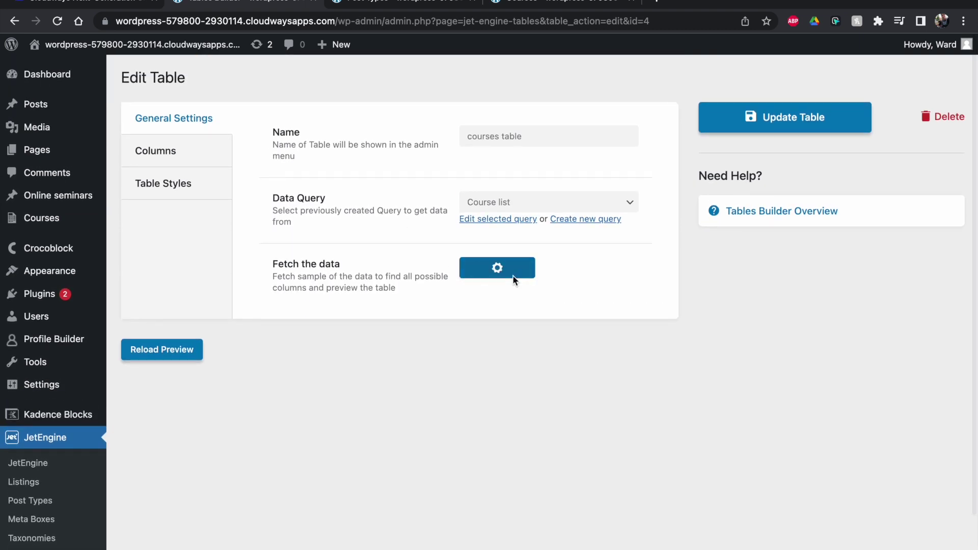
left_click(193, 351)
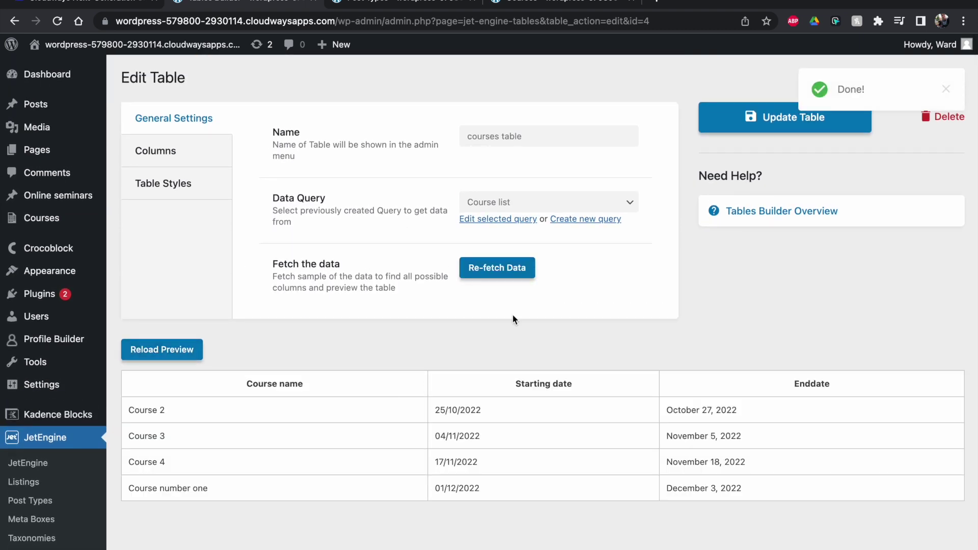
left_click(727, 129)
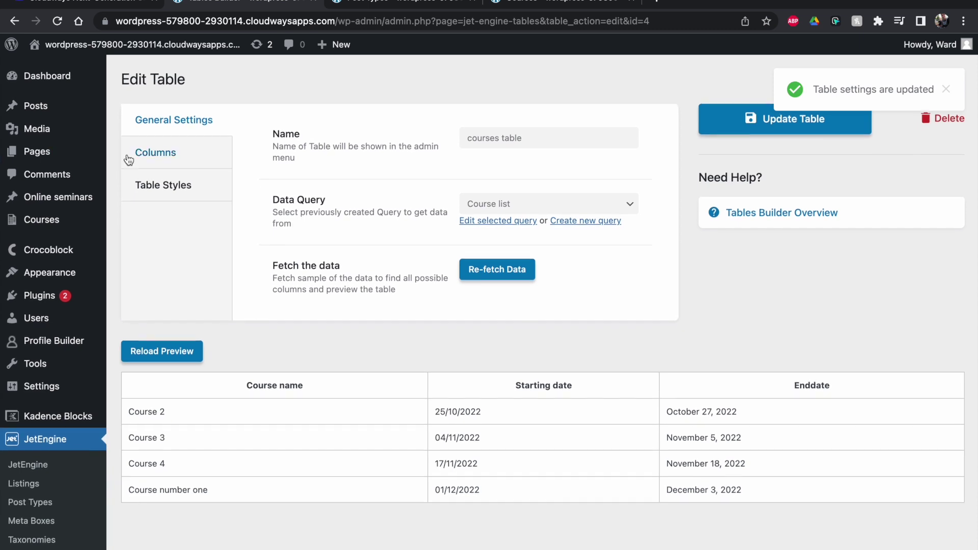
- Add a new WordPress page titled Table
left_click(45, 152)
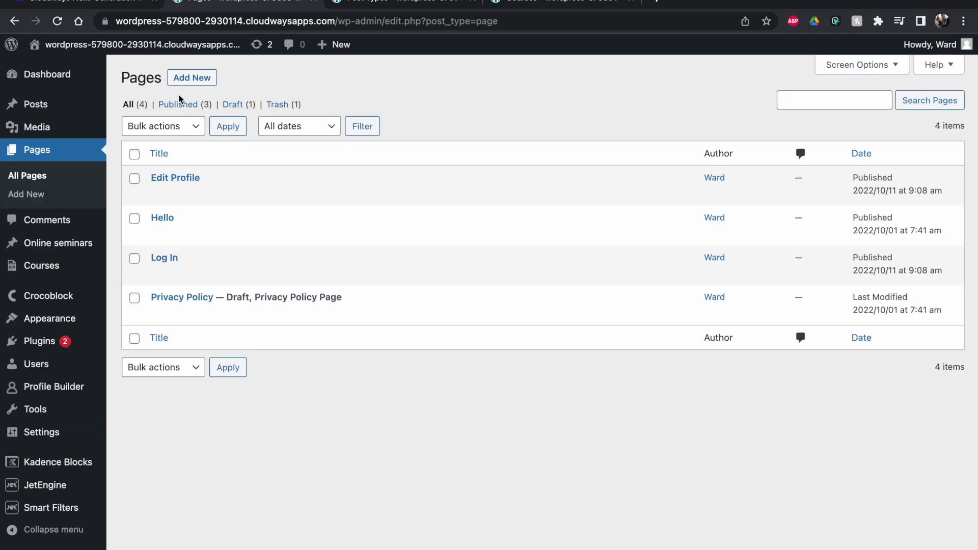
left_click(192, 78)
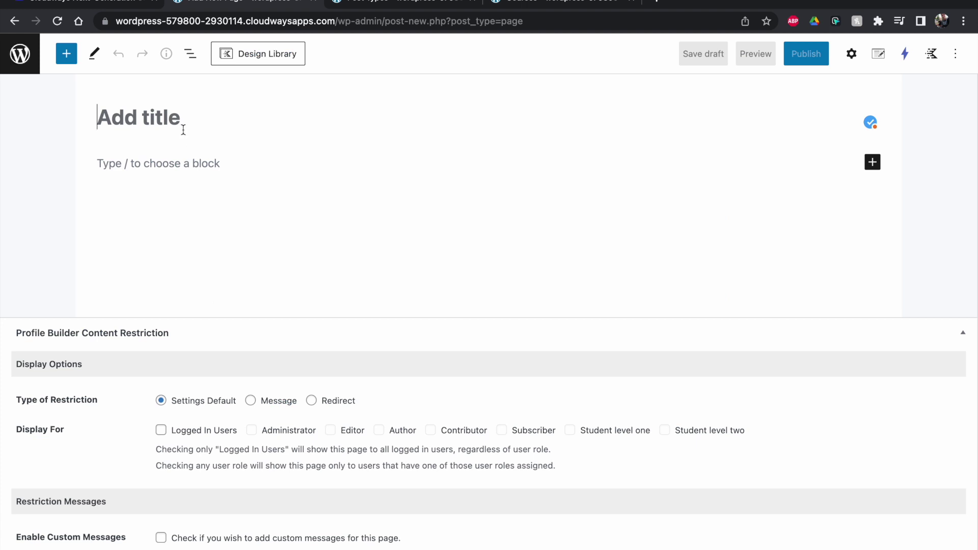
type("Table")
left_click(174, 162)
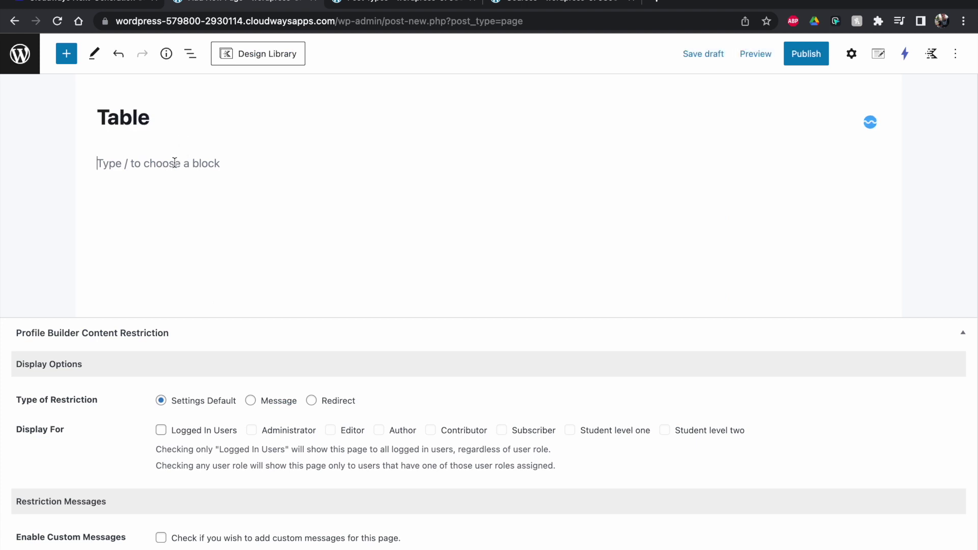
- Insert a Dynamic Table block into the page body by searching the blocks for table
type("/")
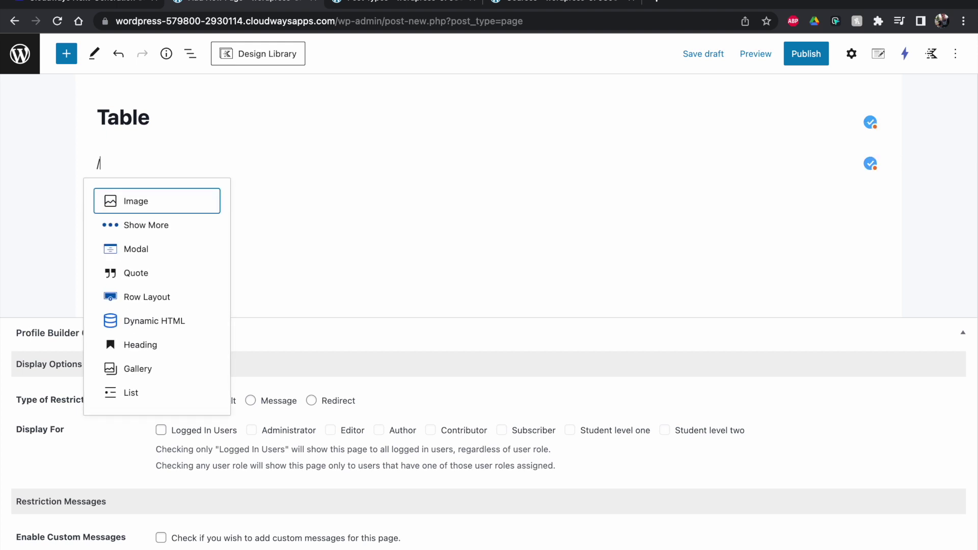
type("cou")
key("BackSpace")
key("BackSpace")
key("BackSpace")
type("tabe")
key("BackSpace")
type("le")
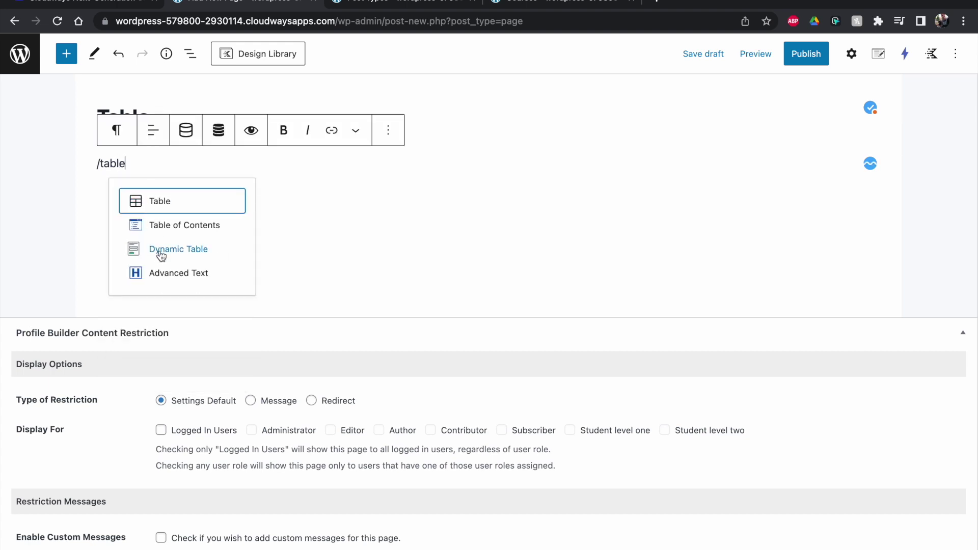
left_click(160, 252)
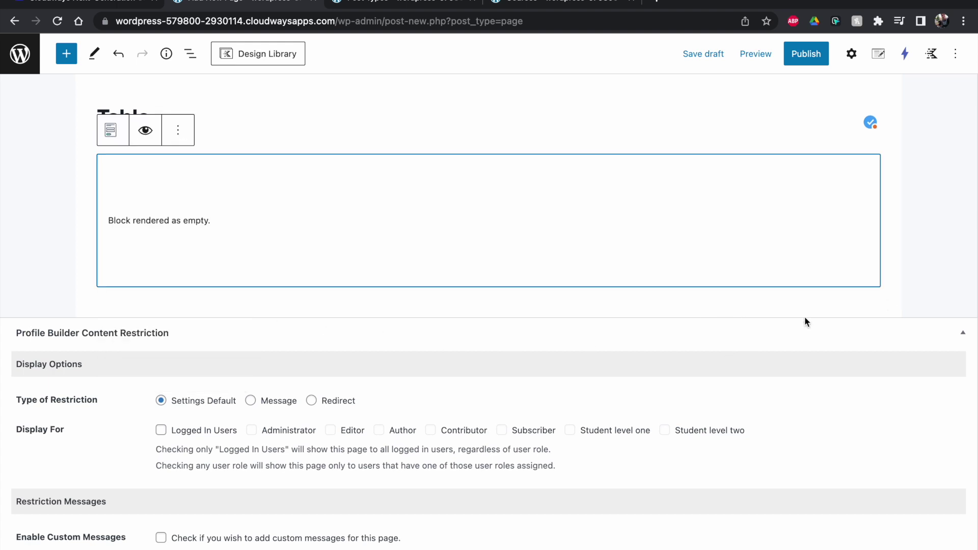
- Set the Dynamic Table block to show the courses table
left_click(851, 54)
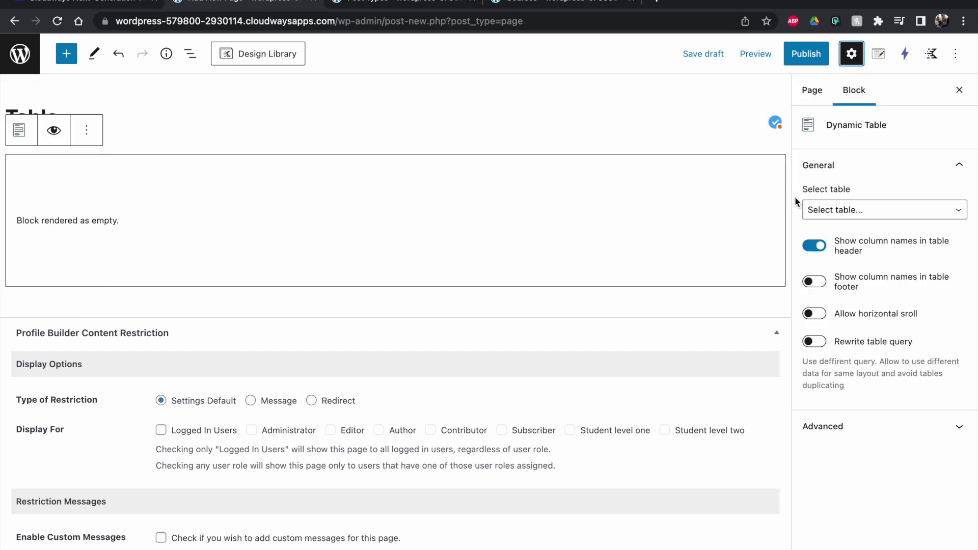
left_click(823, 217)
left_click(825, 226)
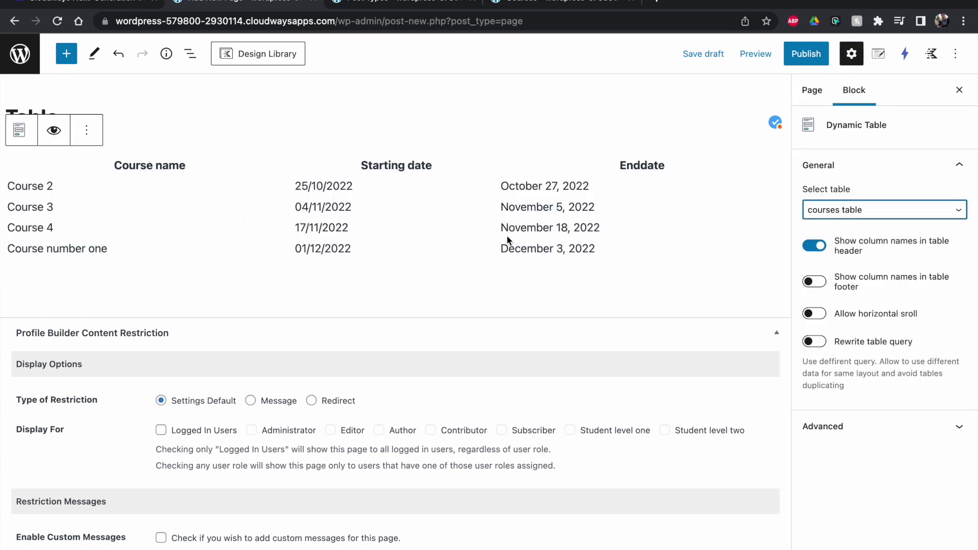
left_click(417, 170)
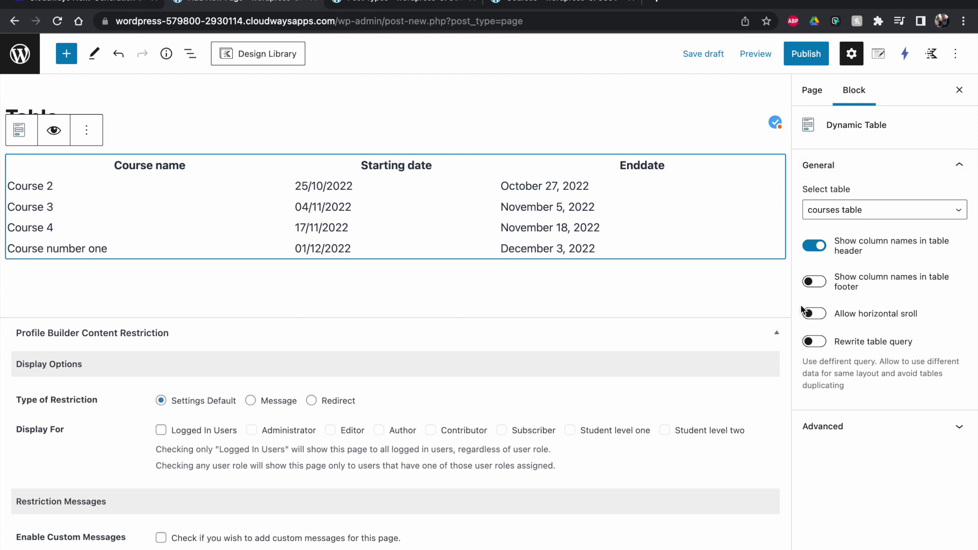
- Publish the Table page
left_click(814, 55)
left_click(823, 51)
left_click(948, 57)
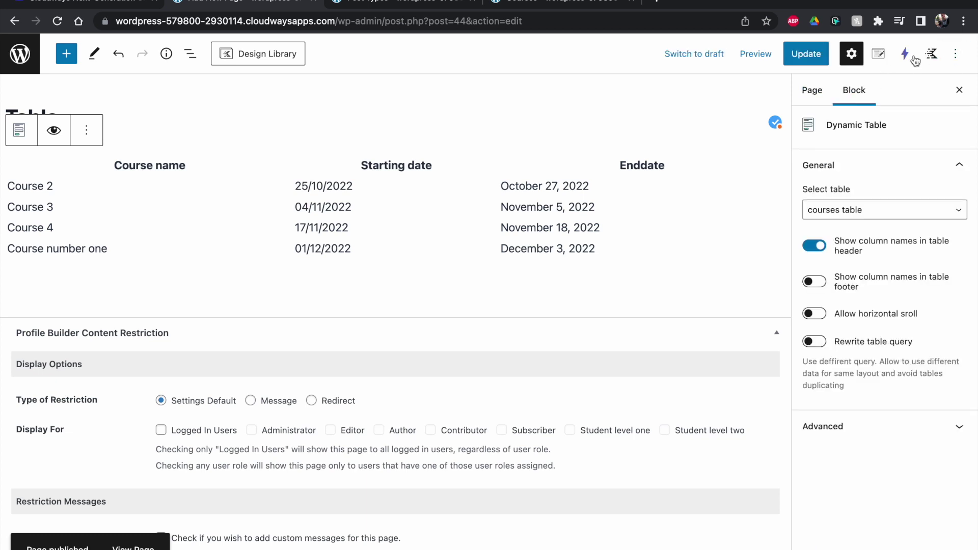
left_click(955, 54)
left_click(956, 54)
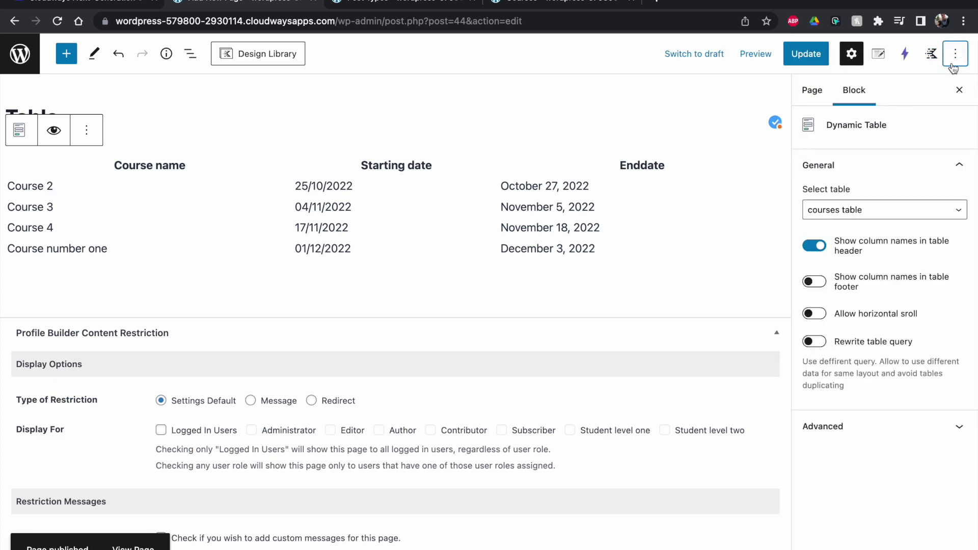
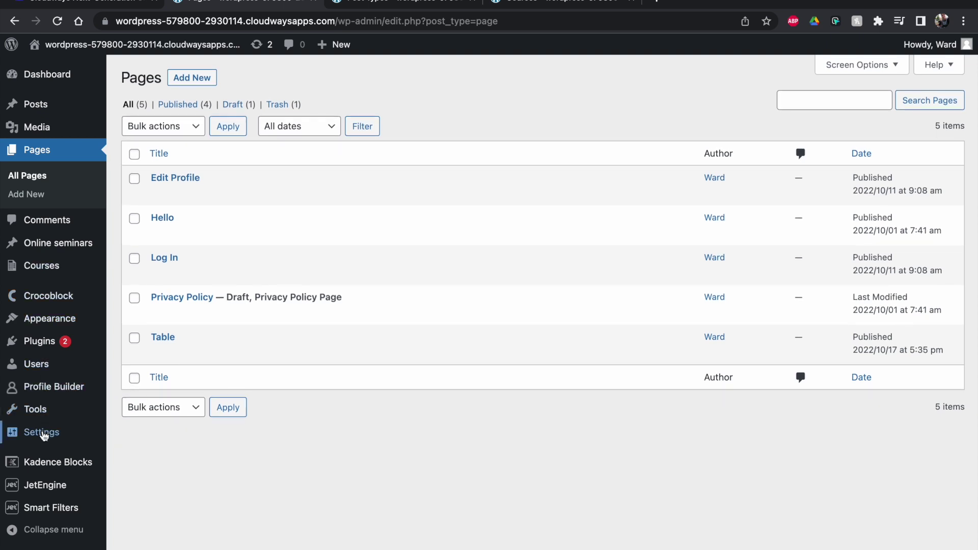
- Reopen the courses table in the JetEngine Tables Builder and expand the Course name column's style settings
left_click(45, 485)
scroll(128, 512, "down", 5)
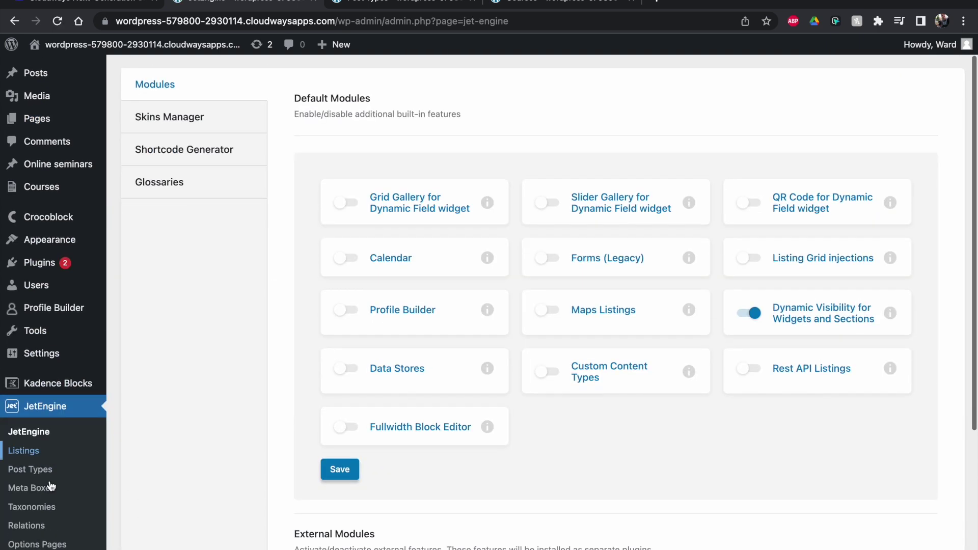
left_click(30, 523)
scroll(267, 346, "down", 1)
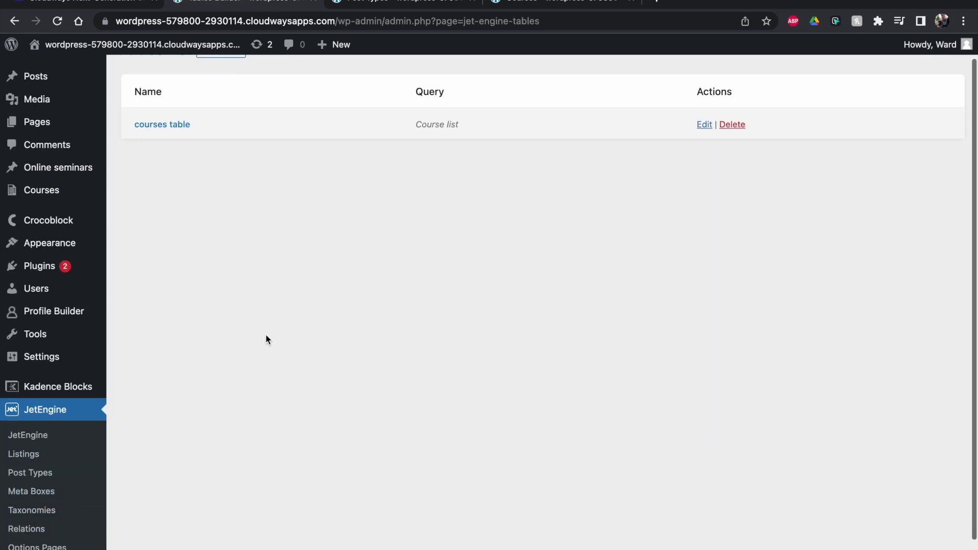
left_click(170, 126)
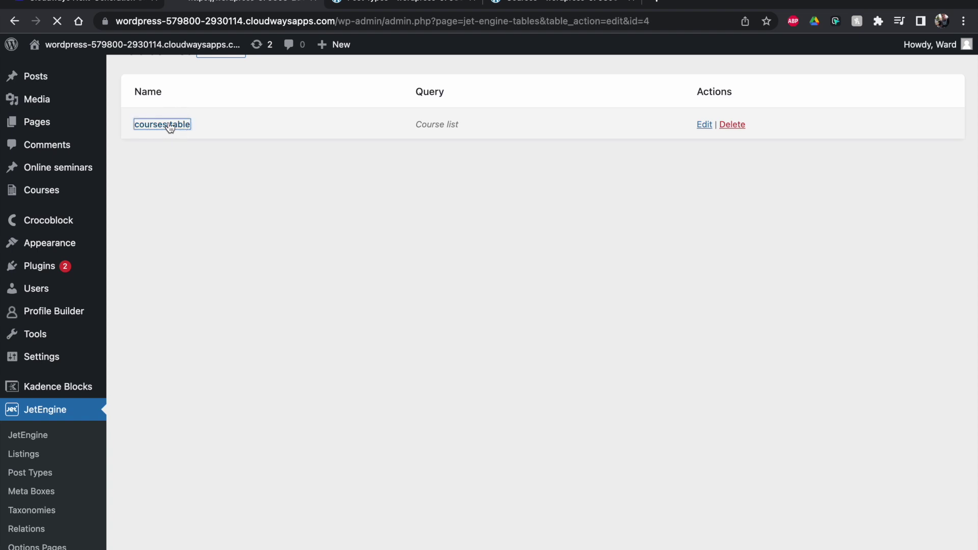
left_click(164, 182)
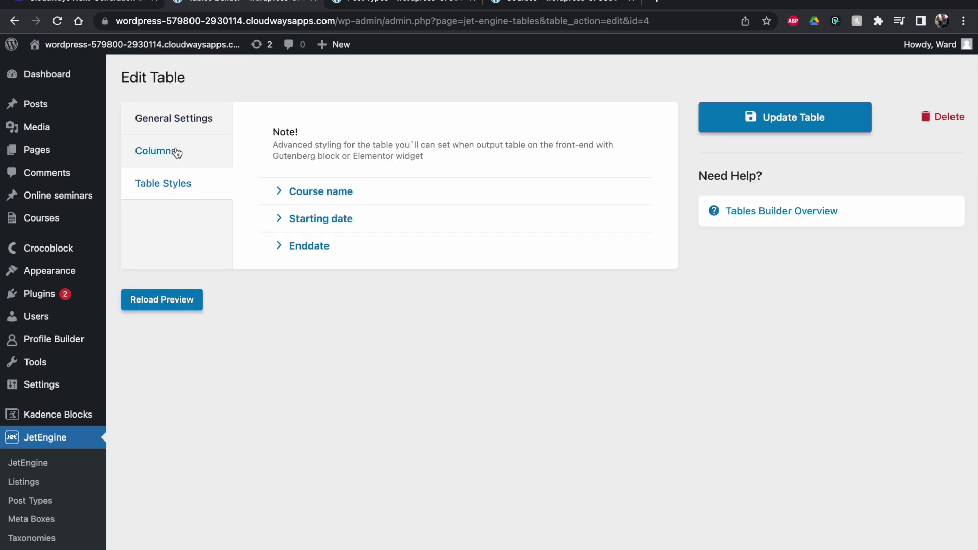
left_click(328, 192)
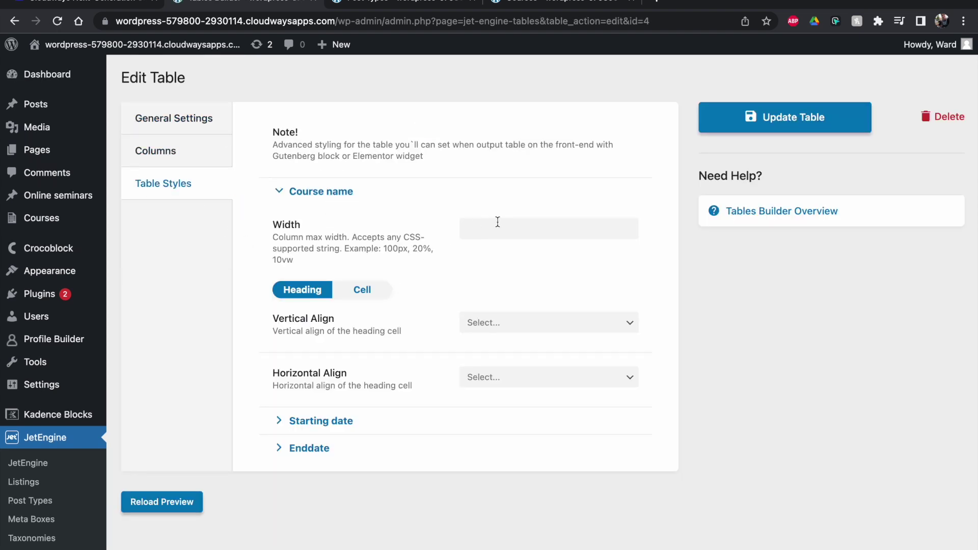
- Set the horizontal alignment of the Course name column's cells and heading to Left
double_click(314, 291)
left_click(351, 290)
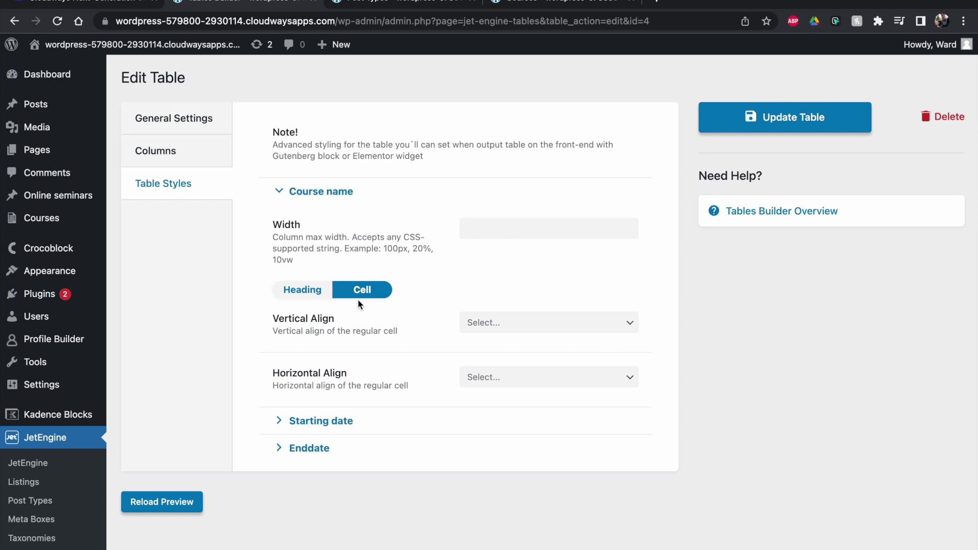
left_click(493, 323)
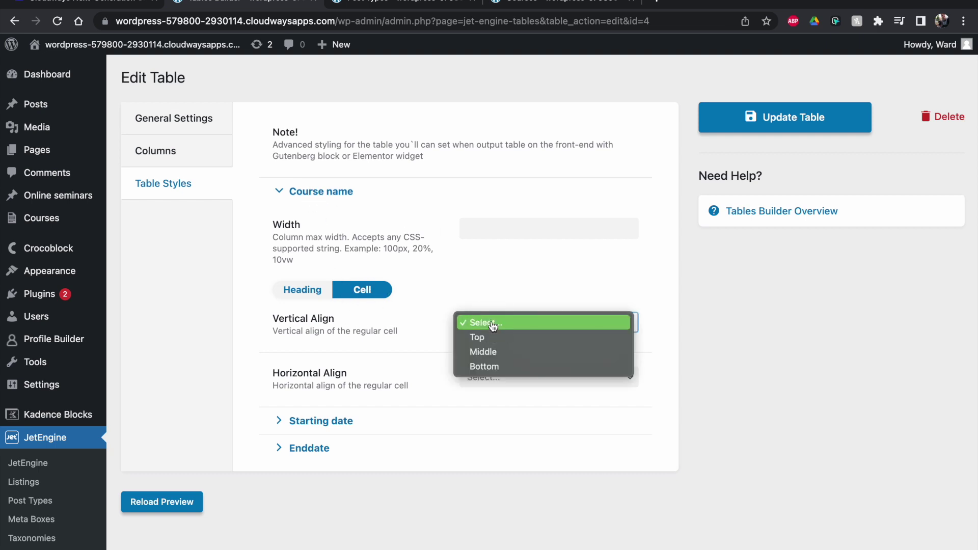
left_click(404, 315)
left_click(479, 377)
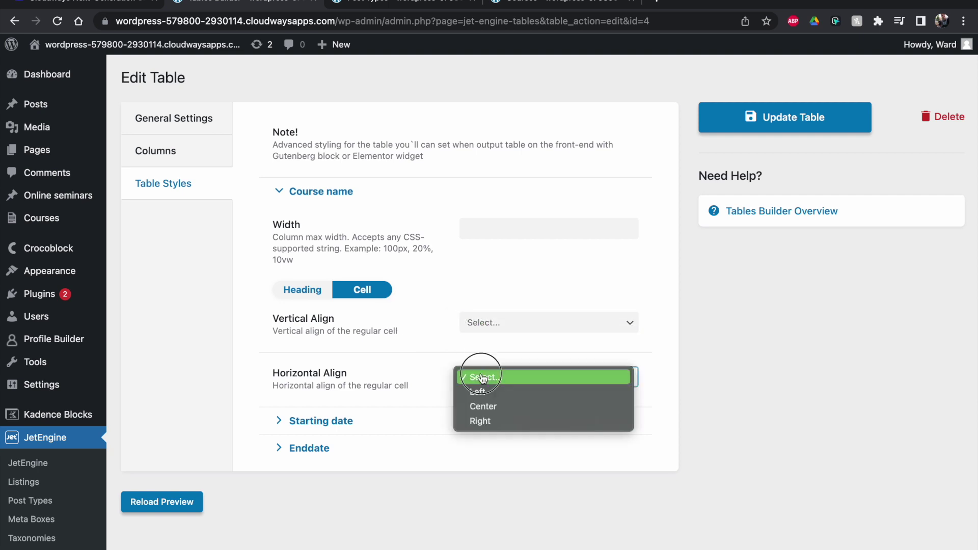
left_click(470, 383)
left_click(448, 330)
left_click(304, 290)
left_click(481, 376)
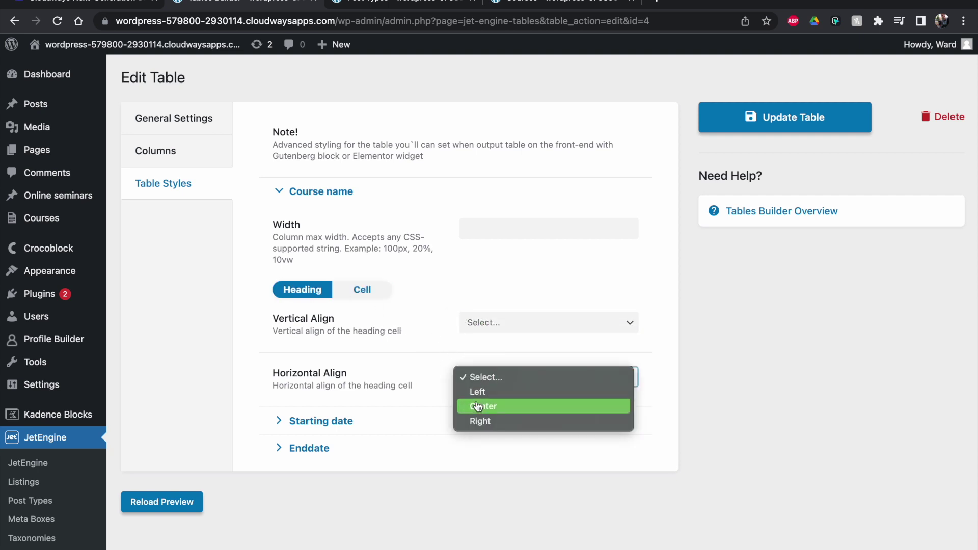
left_click(472, 392)
- Set the horizontal alignment of the Starting date column's heading and cells to Left
left_click(350, 420)
scroll(359, 407, "down", 5)
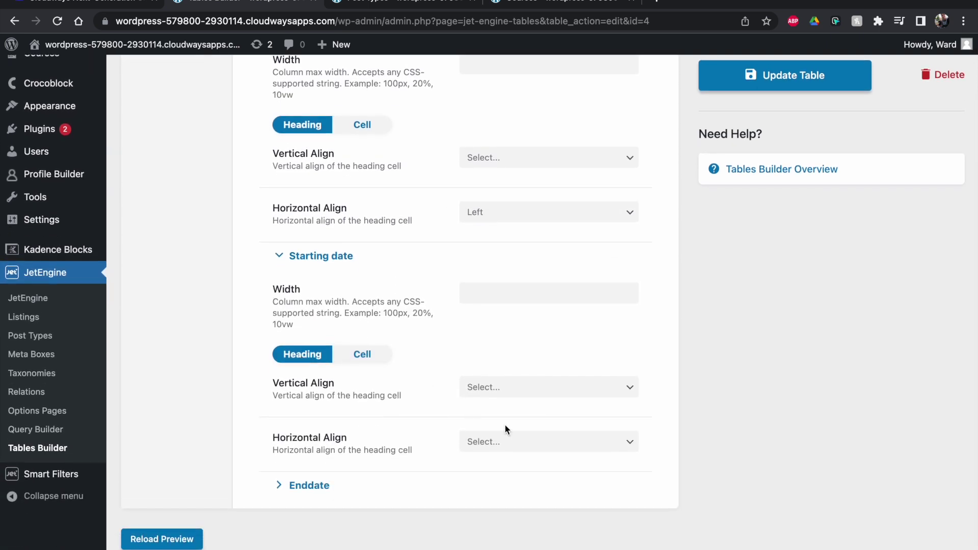
left_click(499, 440)
left_click(485, 456)
left_click(371, 355)
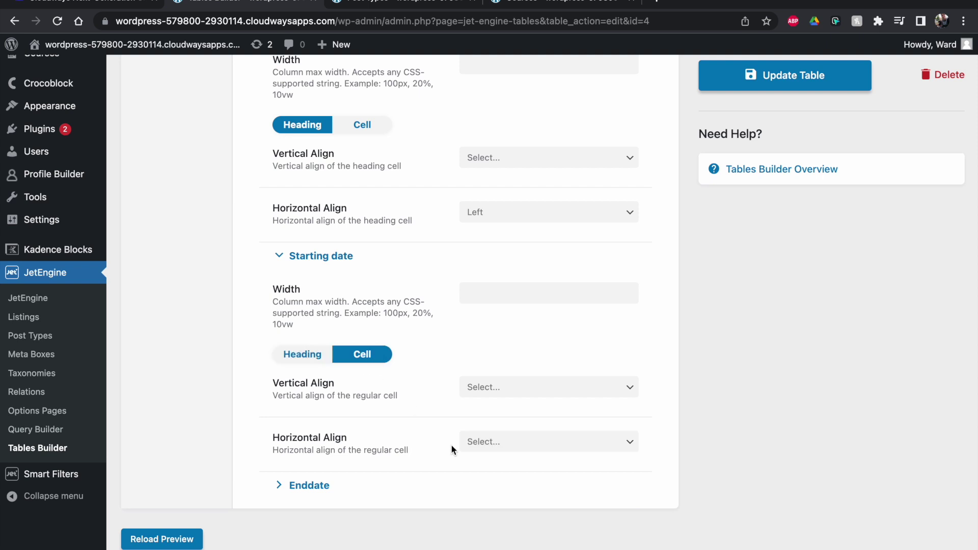
left_click(477, 448)
left_click(477, 456)
- Set the horizontal alignment of the Enddate column's heading and cells to Left, and update the table
left_click(365, 491)
scroll(366, 492, "down", 5)
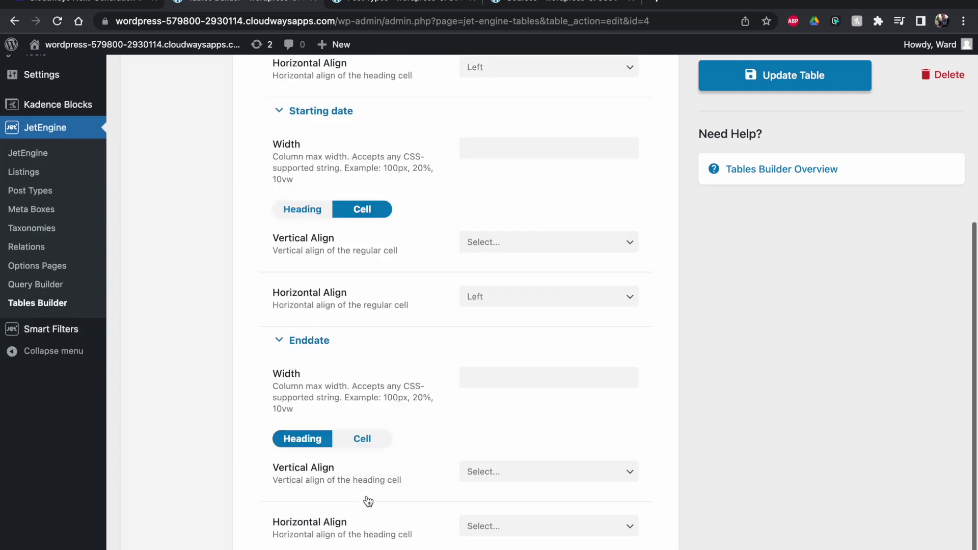
left_click(484, 414)
left_click(443, 450)
left_click(485, 468)
left_click(476, 480)
left_click(375, 382)
left_click(487, 473)
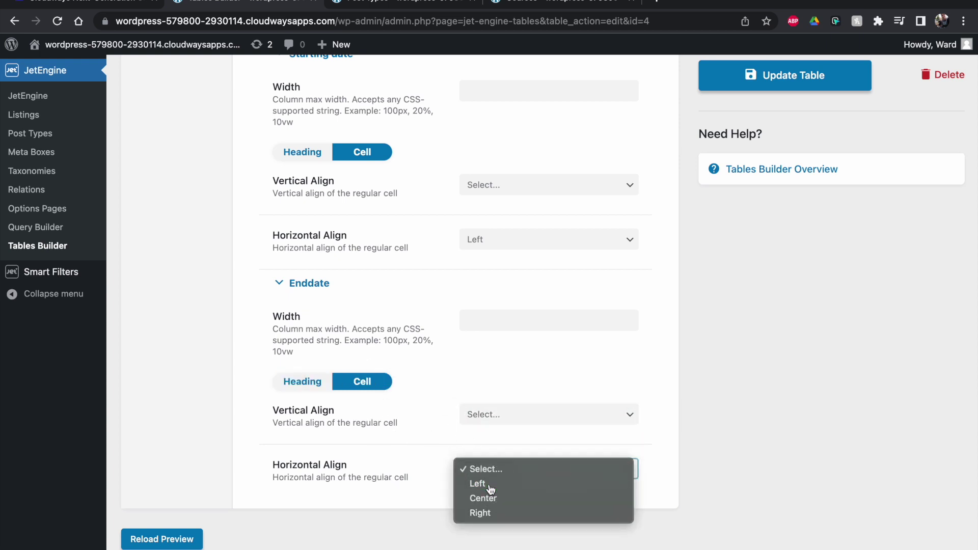
left_click(487, 482)
left_click(773, 95)
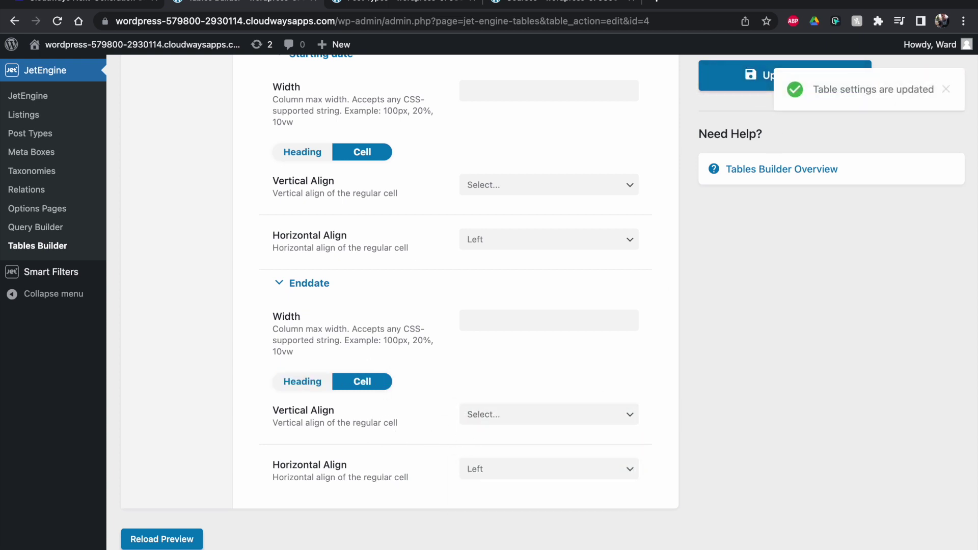
- Open the list of pages in a new browser tab and view the published Table page
scroll(123, 70, "up", 3)
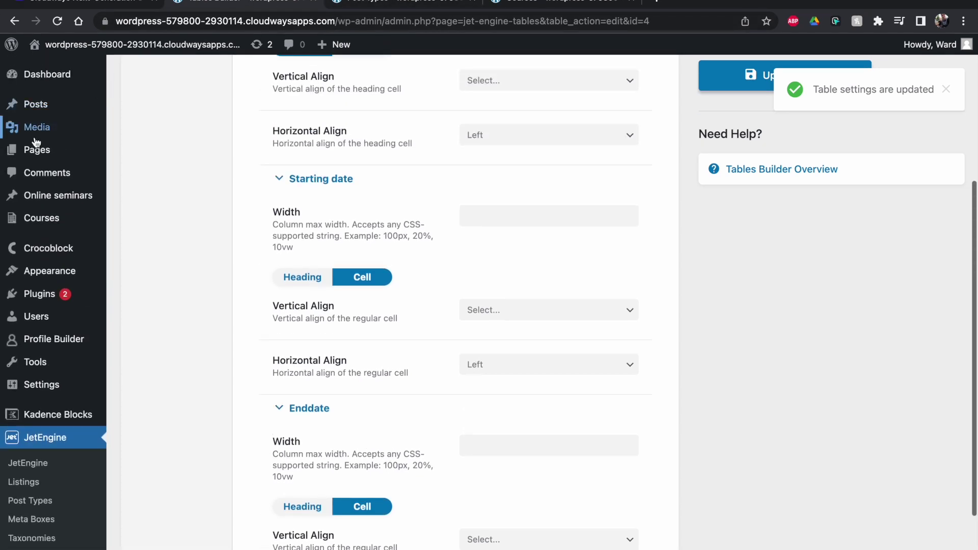
right_click(37, 146)
left_click(48, 151)
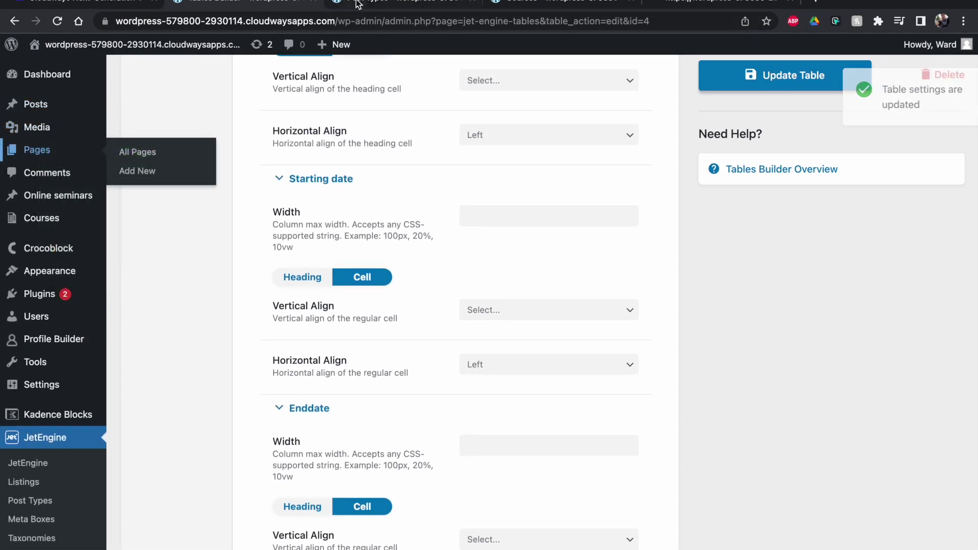
left_click(687, 7)
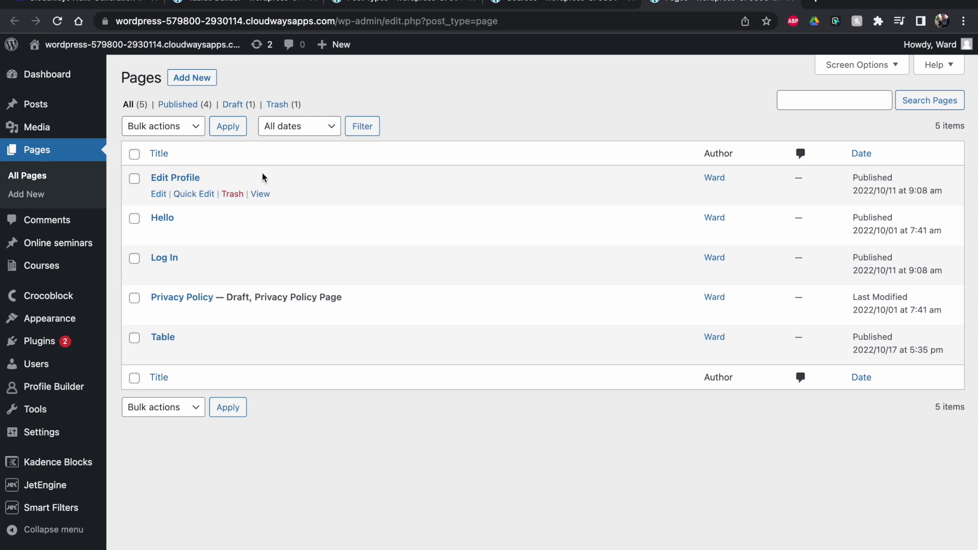
left_click(260, 353)
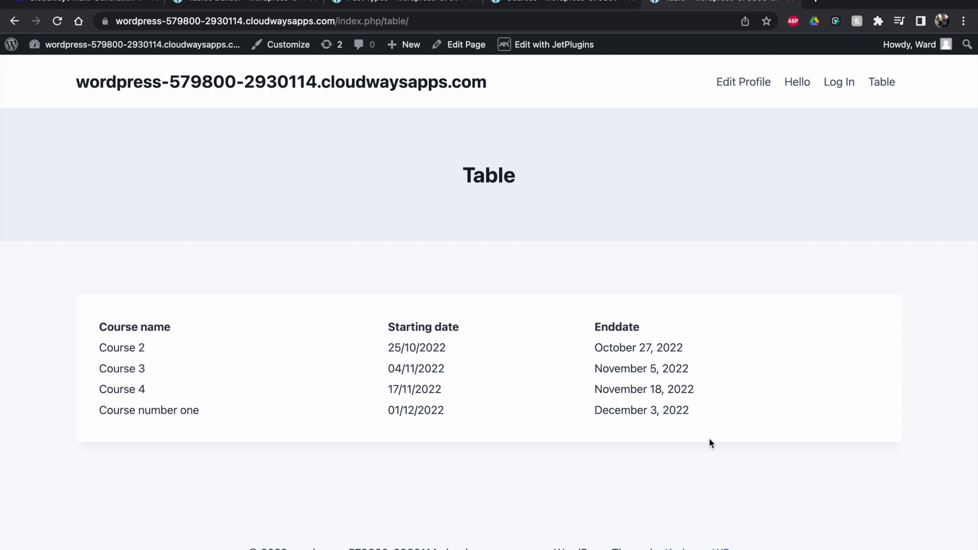
- Check the courses list, then examine the starting dates of Course 2 and Course 3 on the published Table page
left_click(565, 4)
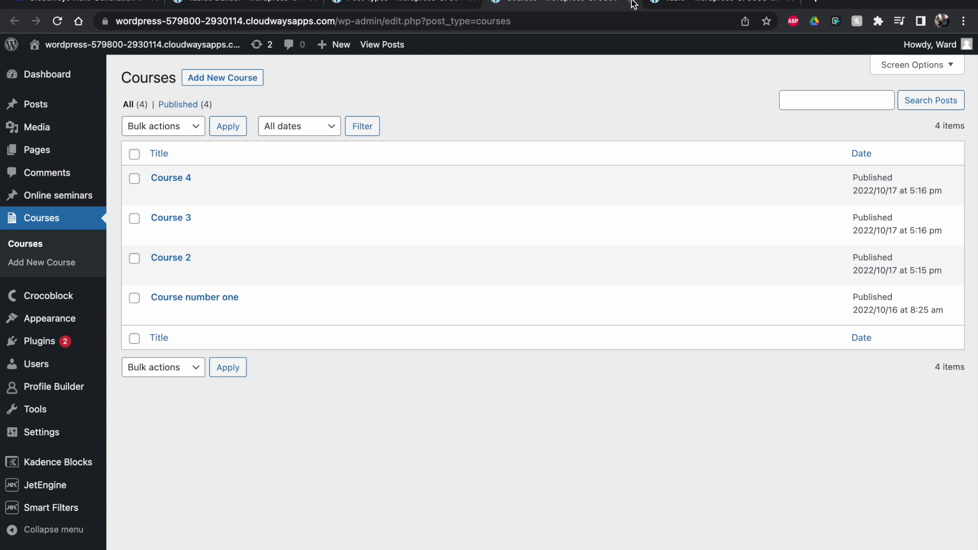
left_click(657, 4)
left_click_drag(387, 347, 412, 348)
left_click(412, 351)
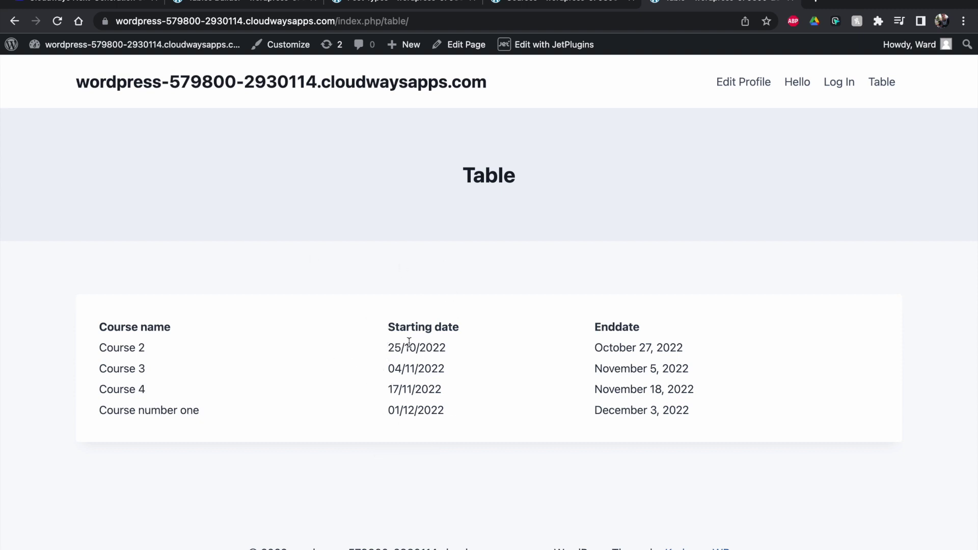
left_click(408, 368)
triple_click(404, 369)
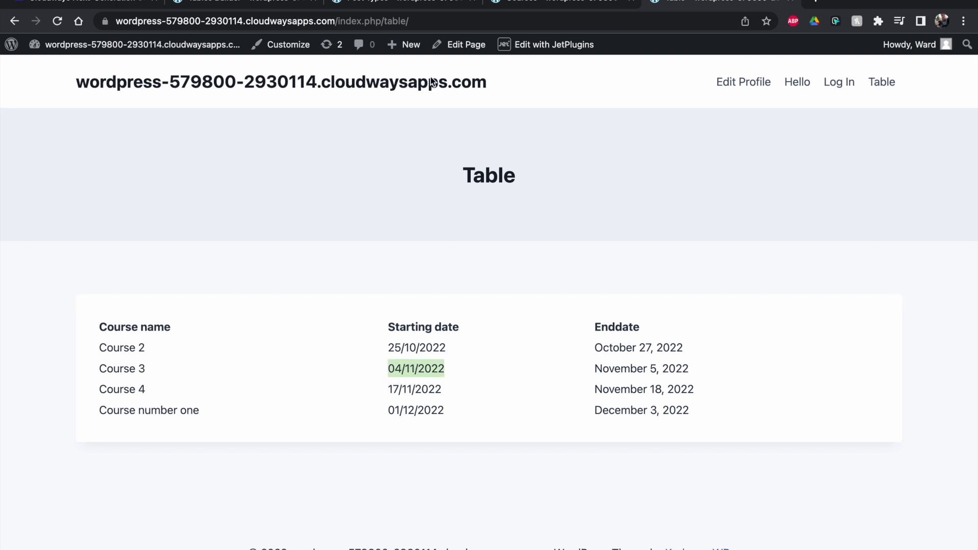
left_click(469, 491)
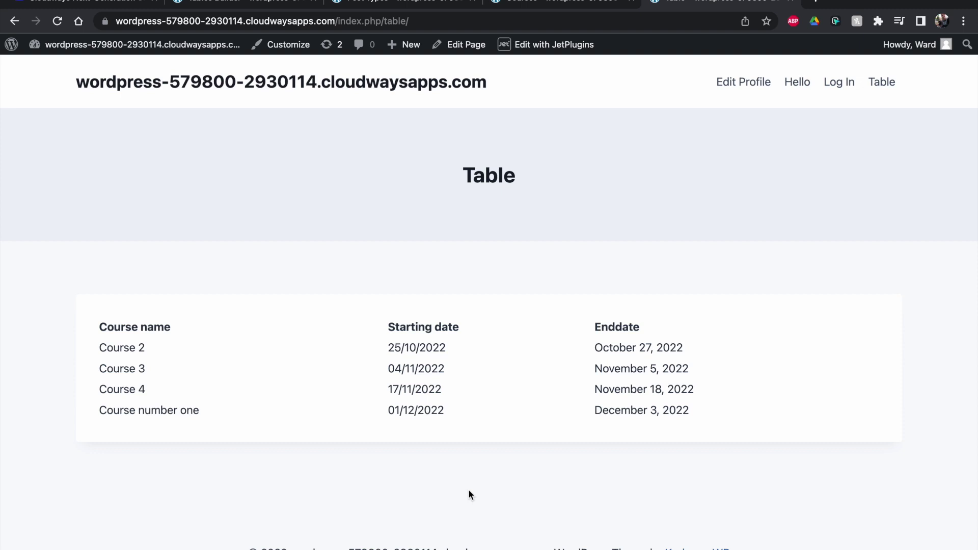